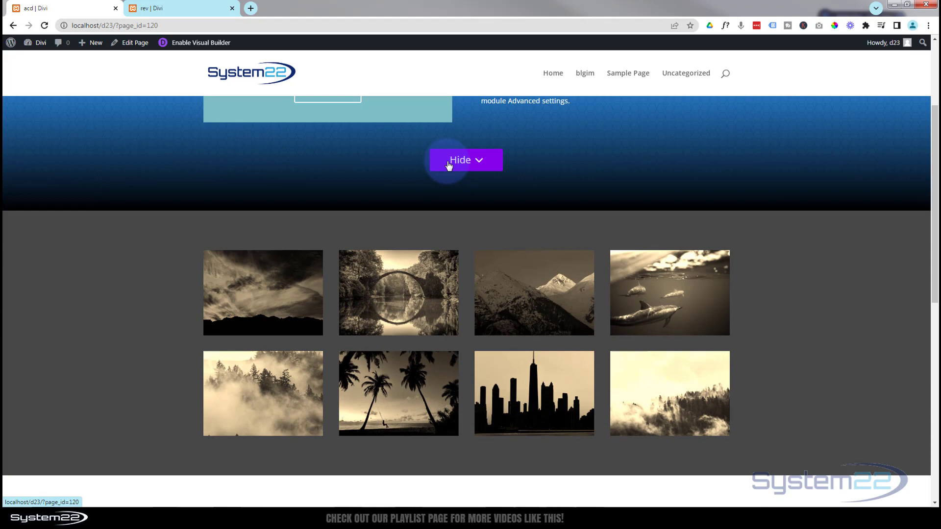
Test the Hide toggle button on the finished demo page and view the code in revealsection.pdf
{"action": "left_click", "coordinate": [449, 166]}
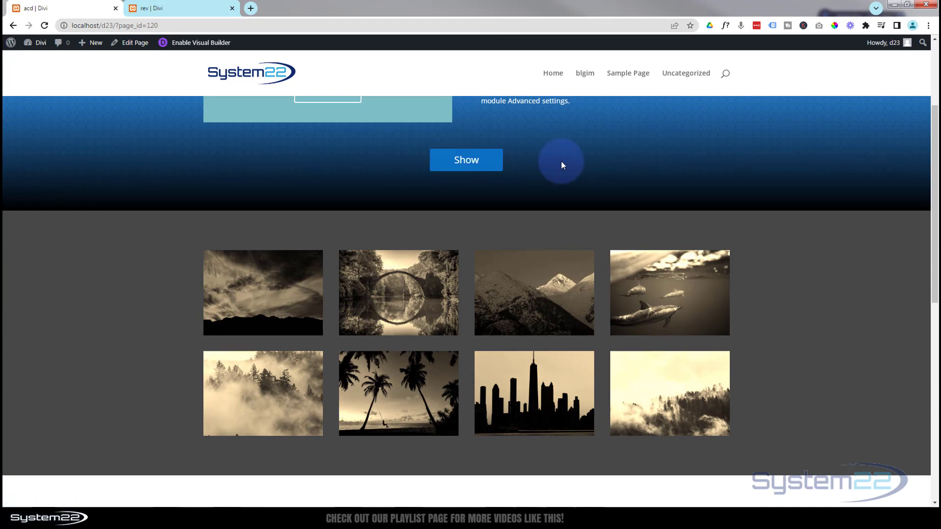
{"action": "left_click_drag", "start_coordinate": [490, 526], "coordinate": [641, 138]}
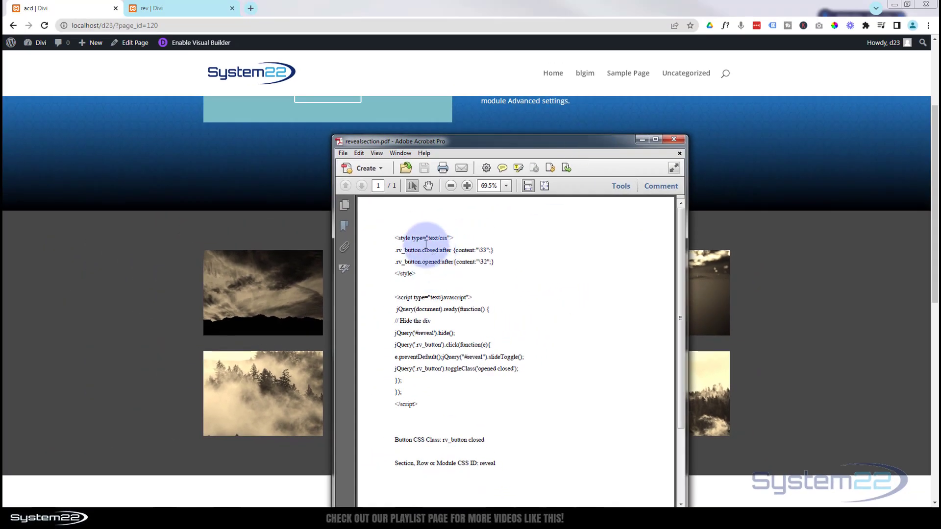
{"action": "left_click_drag", "start_coordinate": [572, 143], "coordinate": [1, 196]}
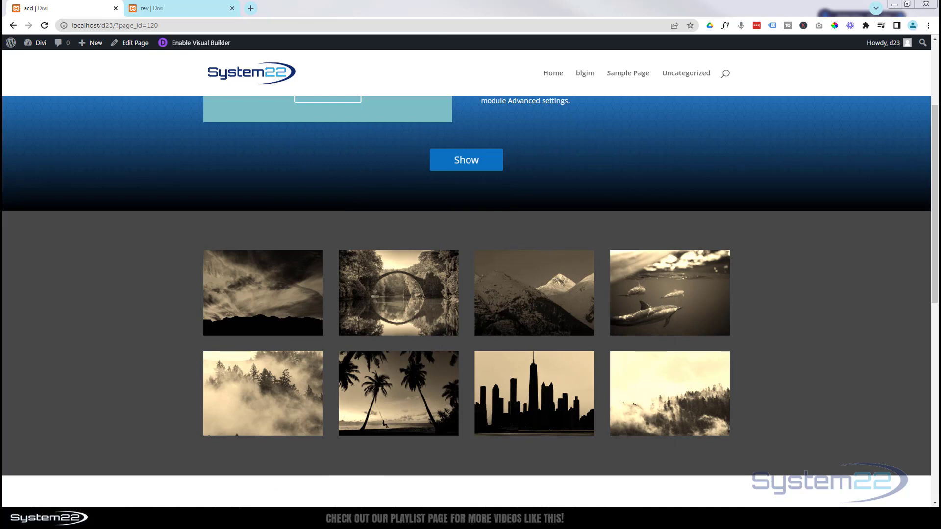
On the rev page, add a row with three equal columns beneath the two-column row in the blue section
{"action": "left_click", "coordinate": [187, 10]}
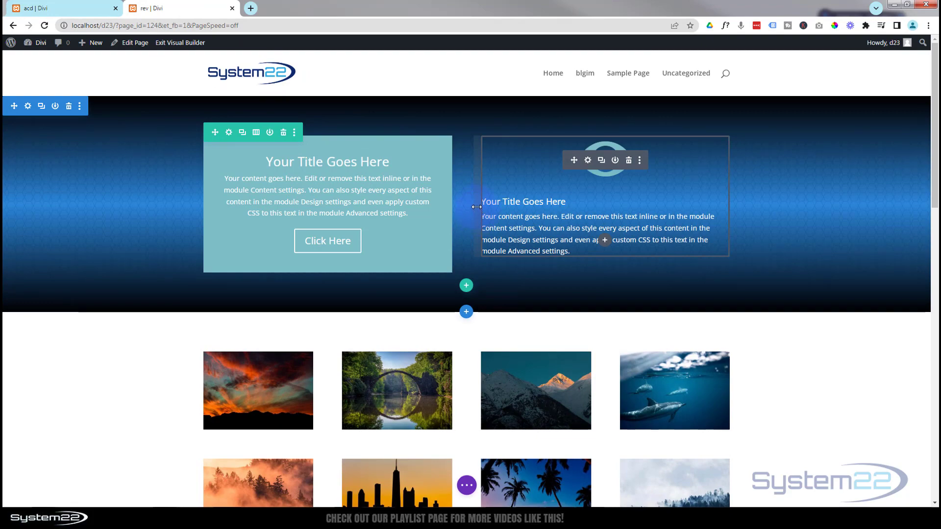
{"action": "scroll", "coordinate": [161, 323], "scroll_direction": "down", "scroll_amount": 5}
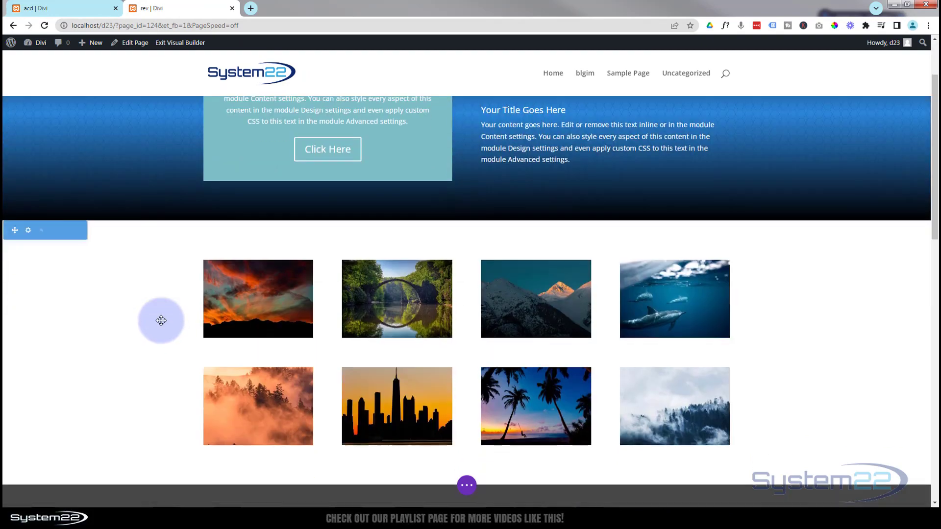
{"action": "scroll", "coordinate": [163, 320], "scroll_direction": "down", "scroll_amount": 7}
{"action": "scroll", "coordinate": [164, 319], "scroll_direction": "up", "scroll_amount": 4}
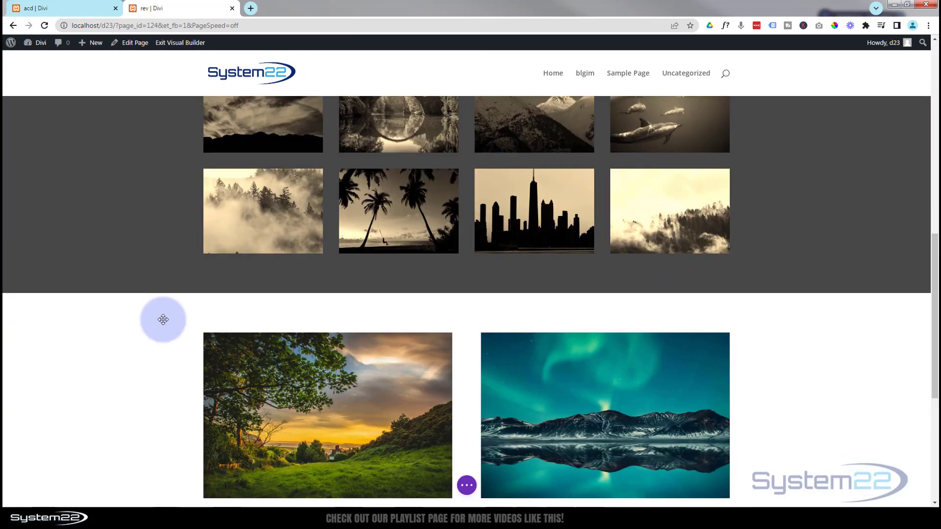
{"action": "scroll", "coordinate": [163, 319], "scroll_direction": "up", "scroll_amount": 3}
{"action": "scroll", "coordinate": [157, 293], "scroll_direction": "up", "scroll_amount": 5}
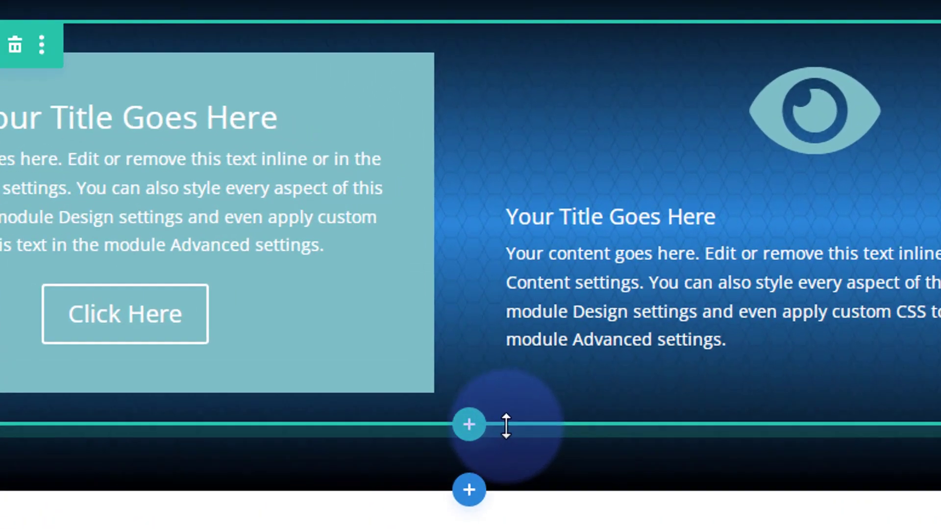
{"action": "left_click", "coordinate": [469, 425]}
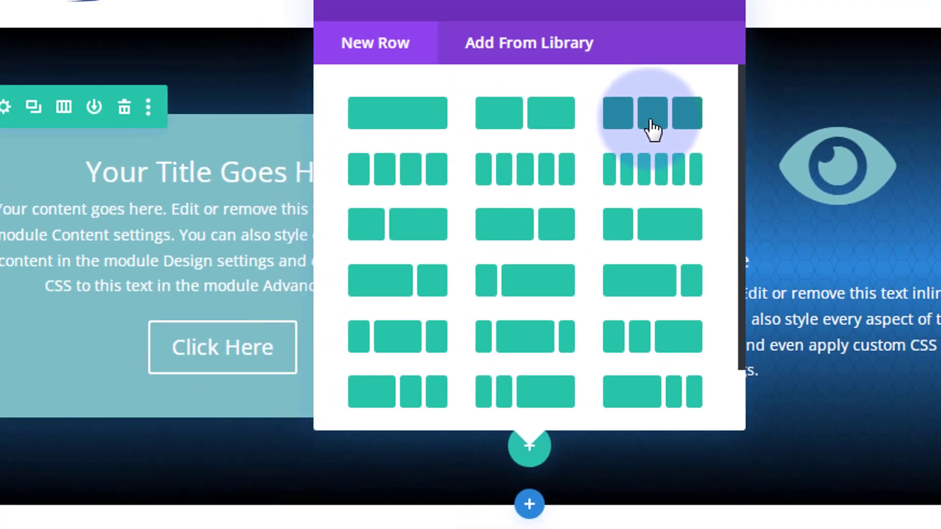
{"action": "left_click", "coordinate": [652, 128]}
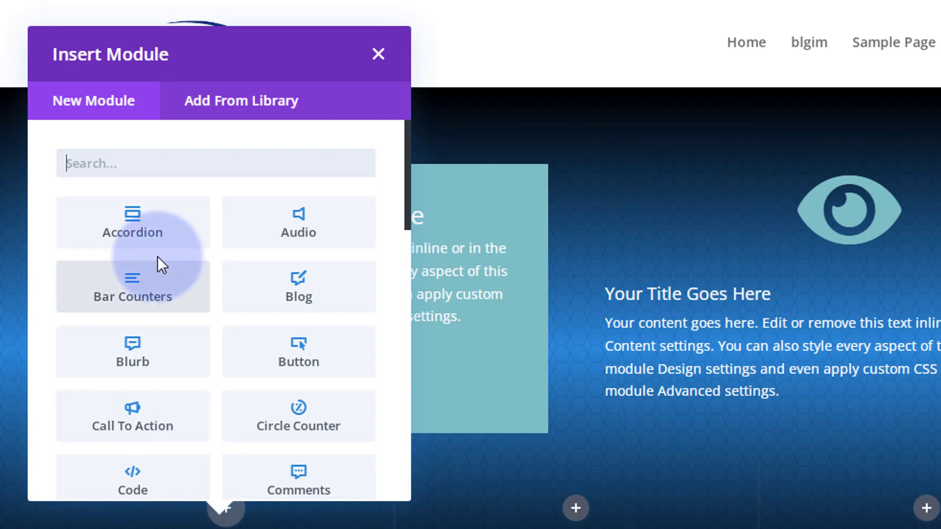
Insert a Code module into the first column of the new three-column row
{"action": "scroll", "coordinate": [177, 309], "scroll_direction": "down", "scroll_amount": 2}
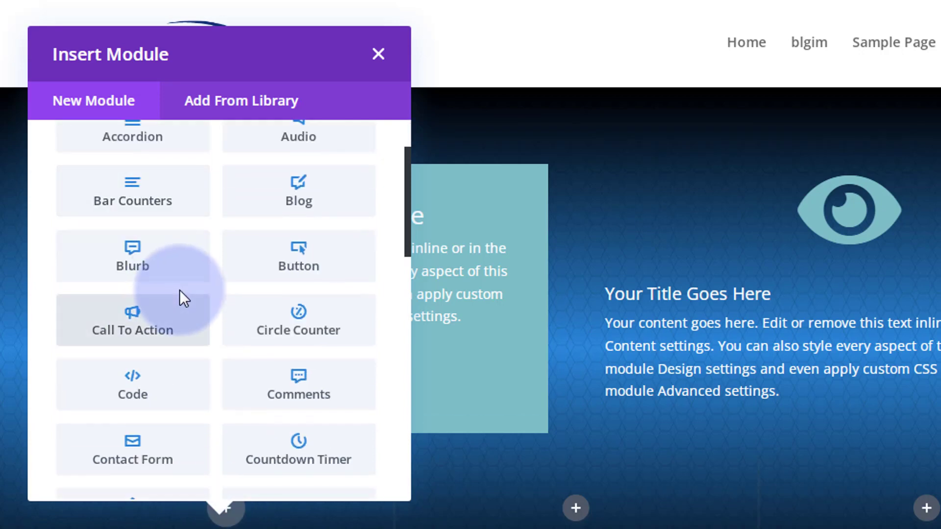
{"action": "scroll", "coordinate": [288, 410], "scroll_direction": "down", "scroll_amount": 15}
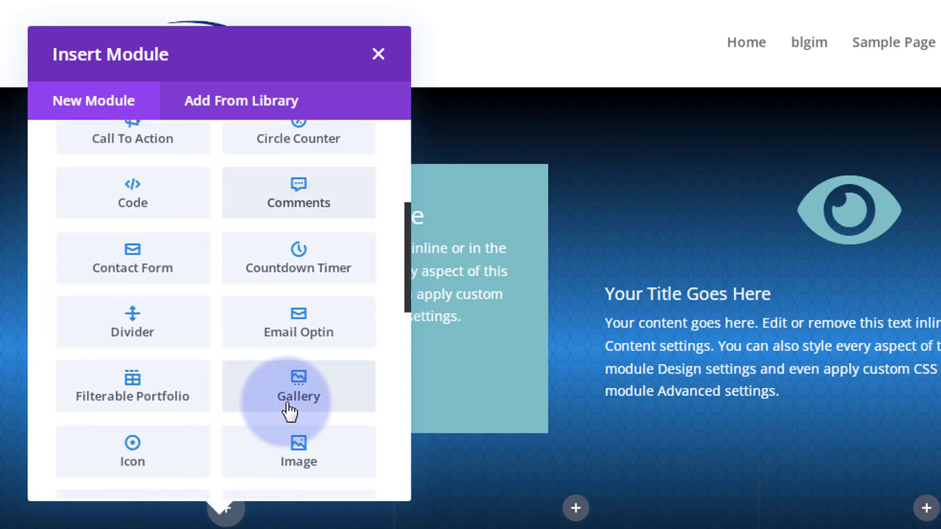
{"action": "scroll", "coordinate": [289, 411], "scroll_direction": "up", "scroll_amount": 13}
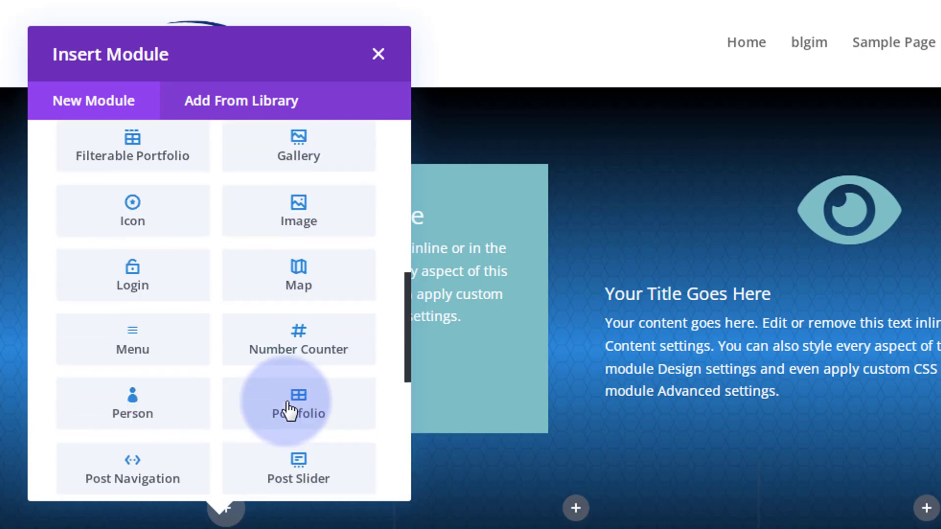
{"action": "scroll", "coordinate": [289, 410], "scroll_direction": "up", "scroll_amount": 2}
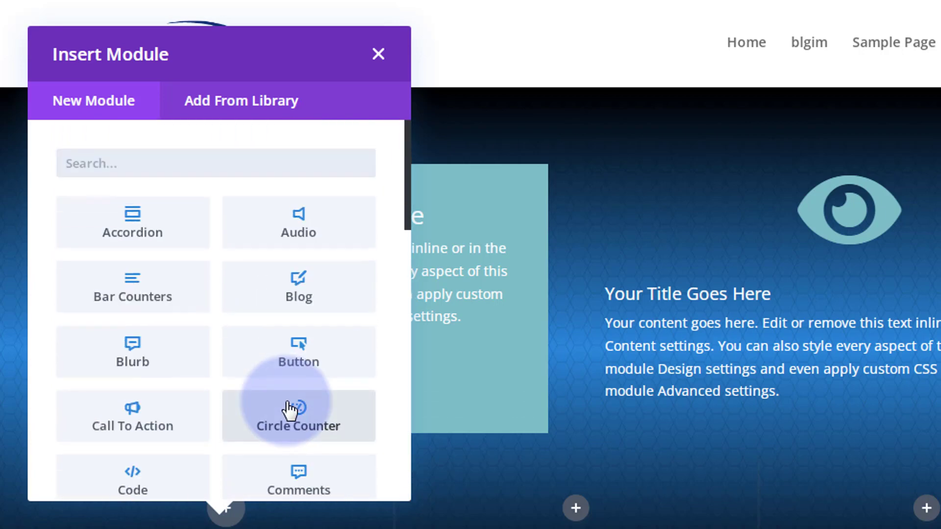
{"action": "scroll", "coordinate": [138, 352], "scroll_direction": "down", "scroll_amount": 1}
{"action": "left_click", "coordinate": [142, 392]}
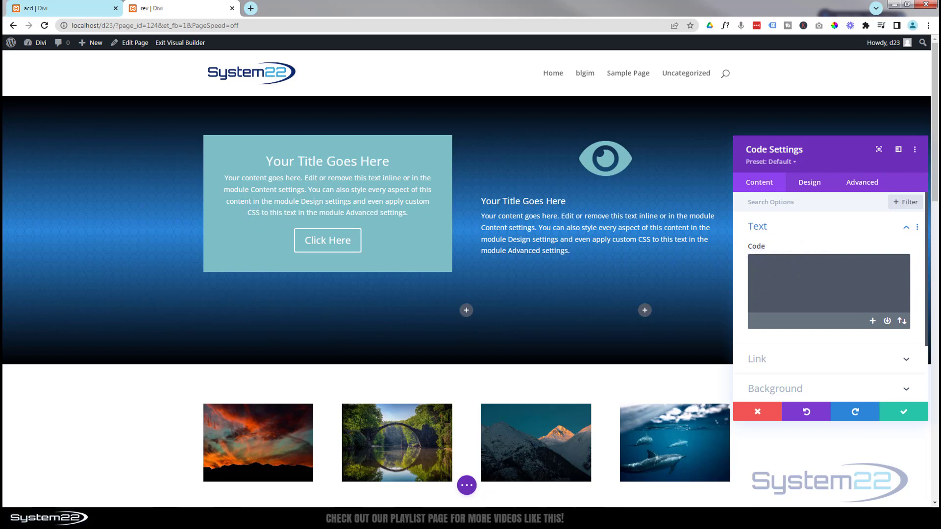
Switch to Brackets and copy the complete style and script blocks, lines 1 to 16, from index.html
{"action": "left_click_drag", "start_coordinate": [1, 146], "coordinate": [453, 135]}
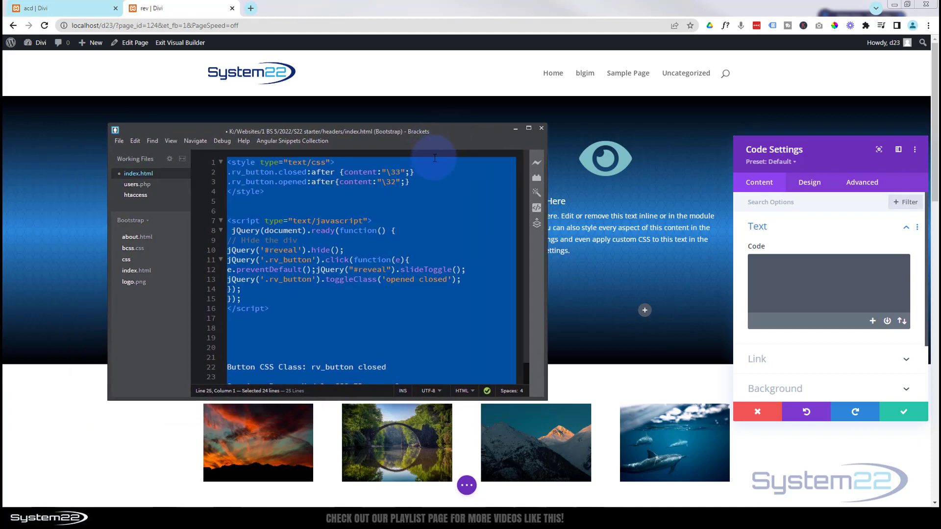
{"action": "left_click", "coordinate": [442, 202]}
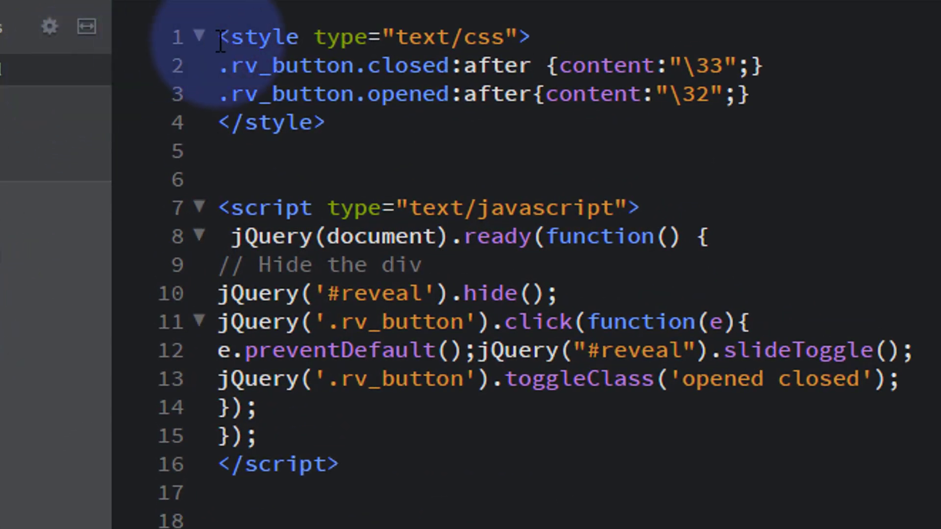
{"action": "left_click_drag", "start_coordinate": [221, 39], "coordinate": [363, 480]}
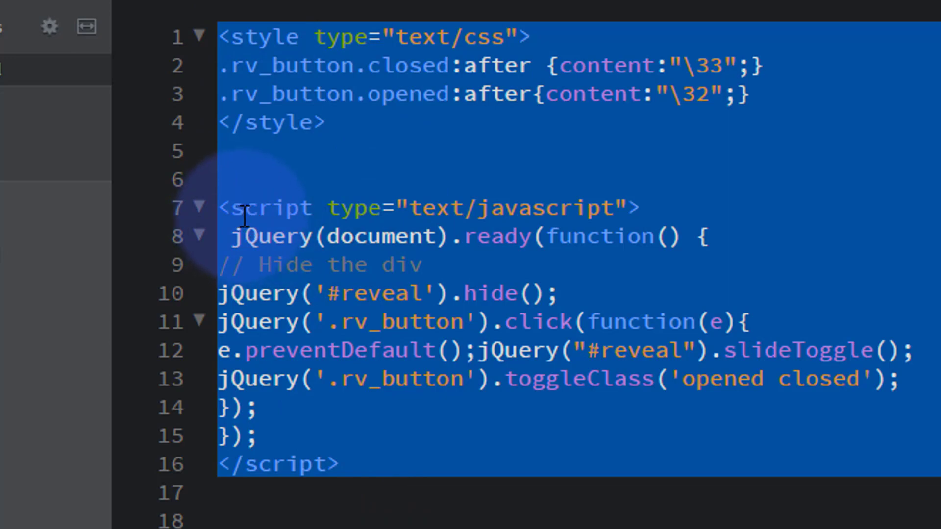
{"action": "right_click", "coordinate": [304, 278]}
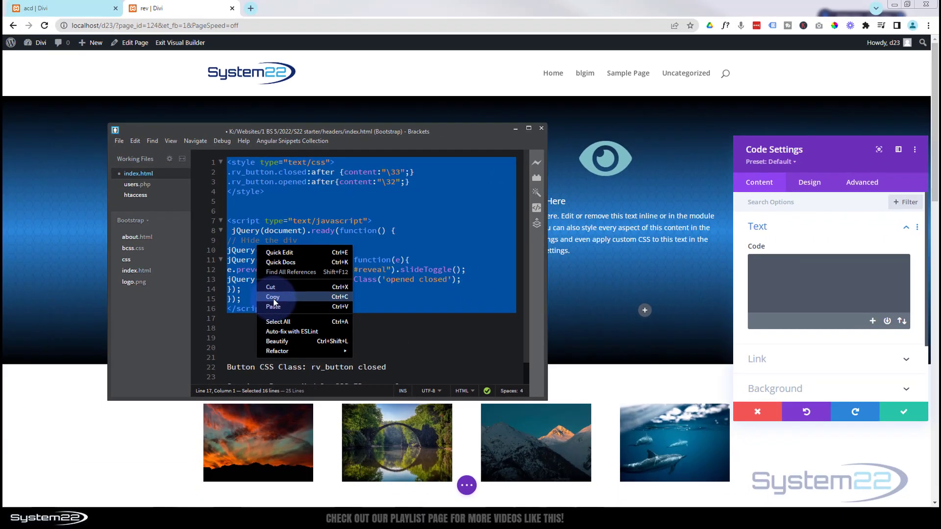
{"action": "left_click", "coordinate": [356, 431]}
{"action": "left_click", "coordinate": [515, 128]}
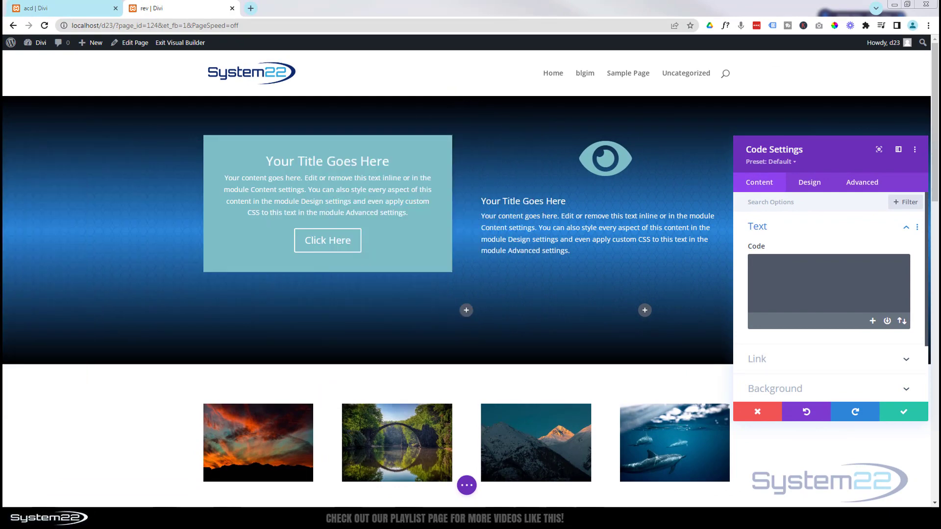
Paste the copied style and script code into the Code module and save the module
{"action": "left_click", "coordinate": [768, 266]}
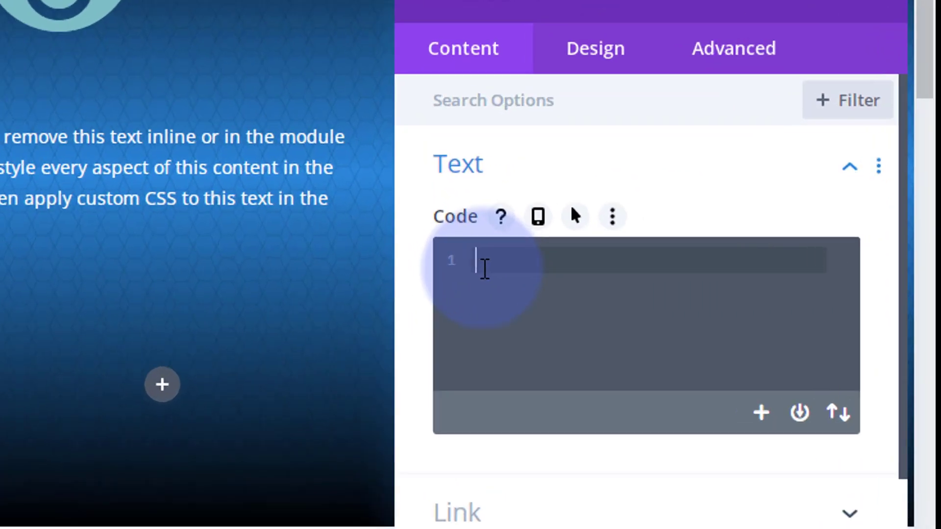
{"action": "key", "text": "ctrl+v"}
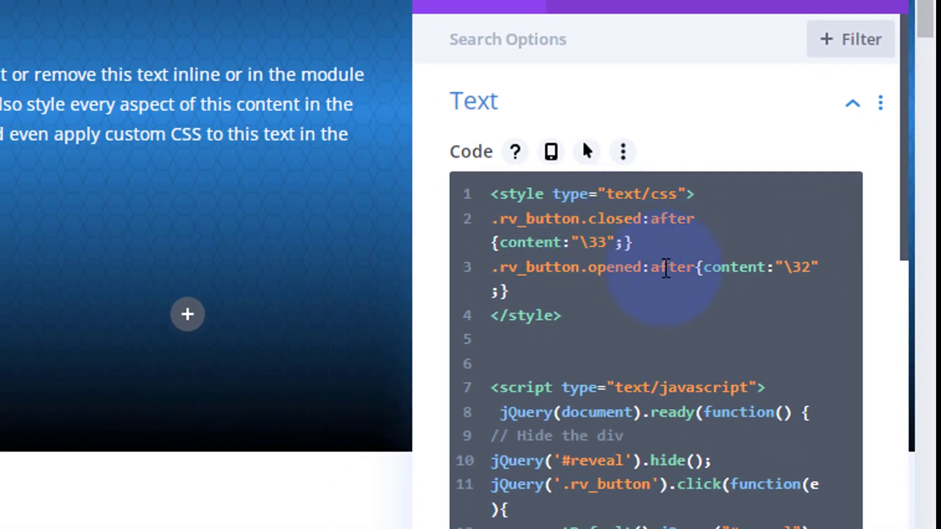
{"action": "scroll", "coordinate": [898, 254], "scroll_direction": "down", "scroll_amount": 2}
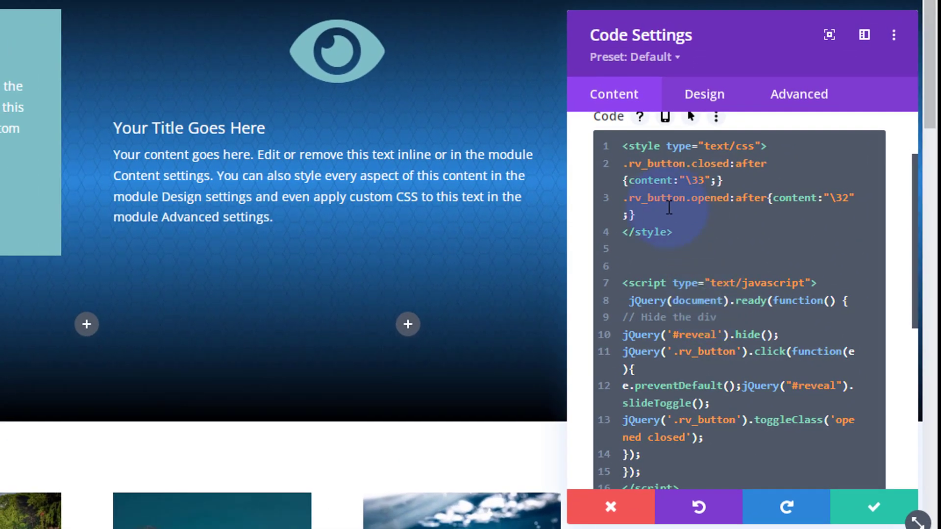
{"action": "left_click", "coordinate": [883, 514]}
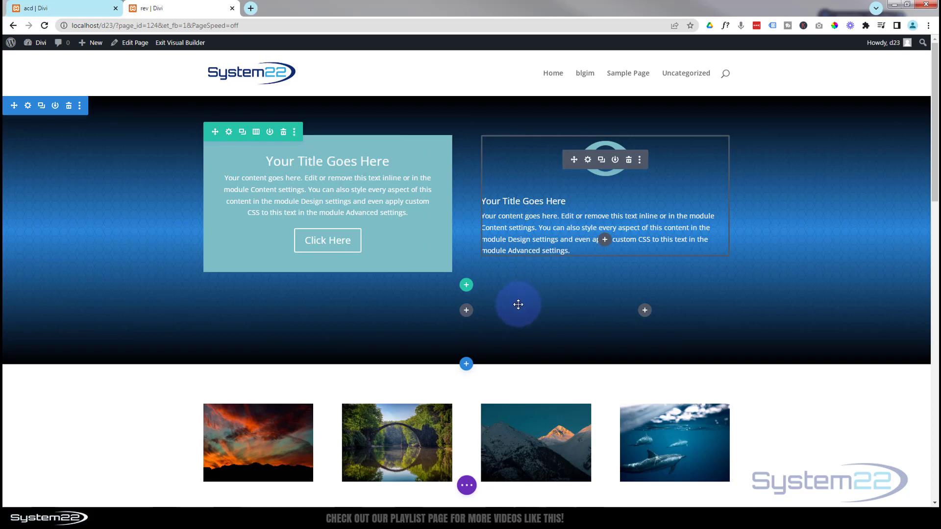
Insert a Button module into the middle column of the new row and set its text to Show
{"action": "left_click", "coordinate": [466, 311]}
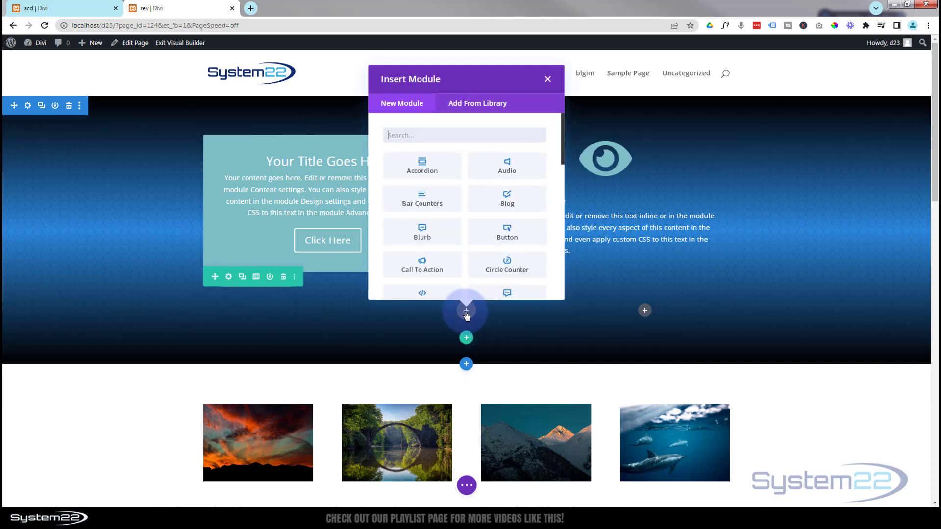
{"action": "left_click", "coordinate": [507, 237]}
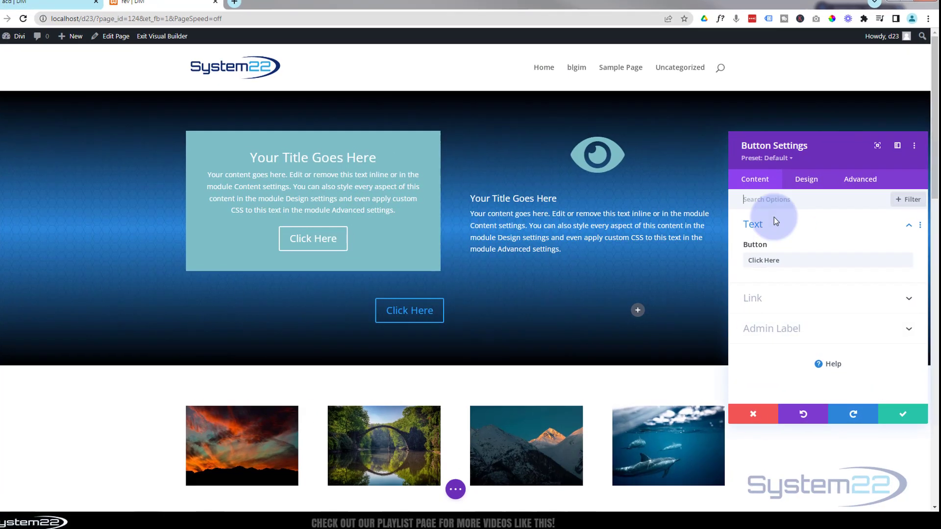
{"action": "left_click", "coordinate": [772, 260]}
{"action": "left_click_drag", "start_coordinate": [664, 230], "coordinate": [606, 231]}
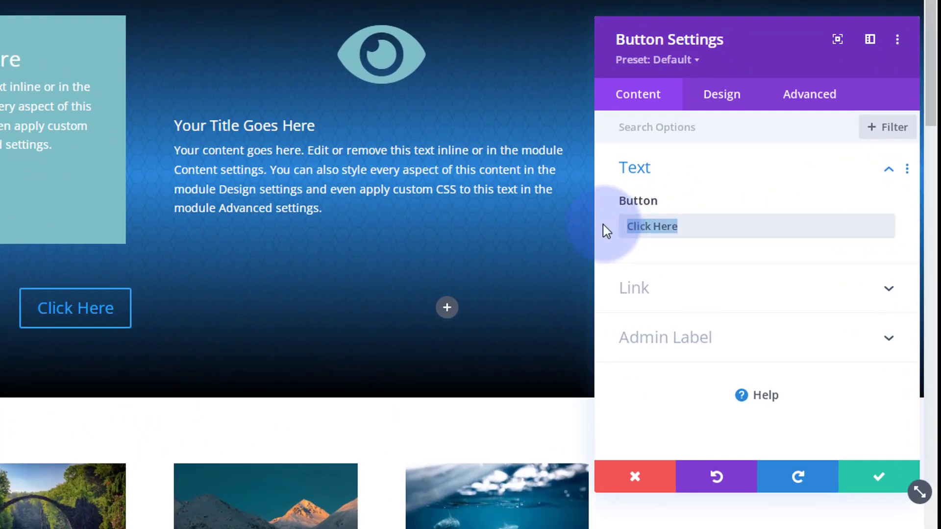
{"action": "type", "text": "Hide"}
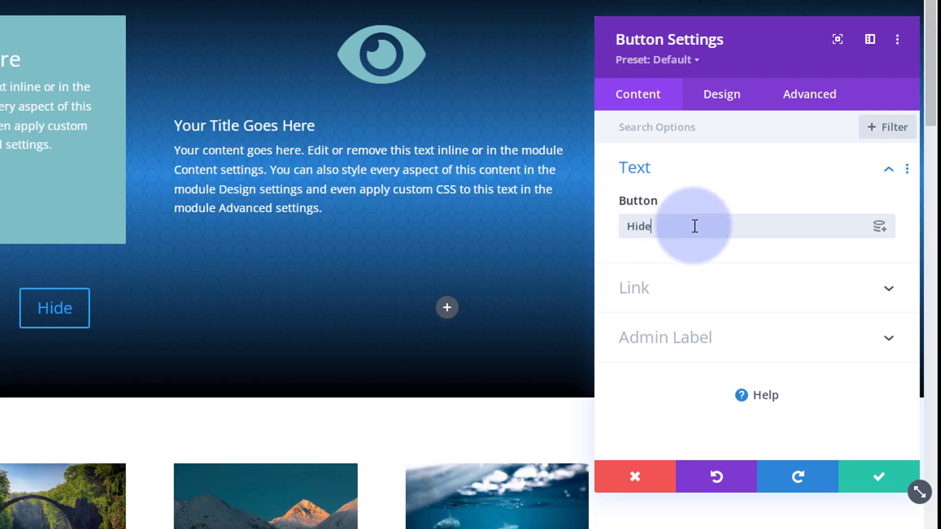
{"action": "left_click_drag", "start_coordinate": [695, 226], "coordinate": [610, 238]}
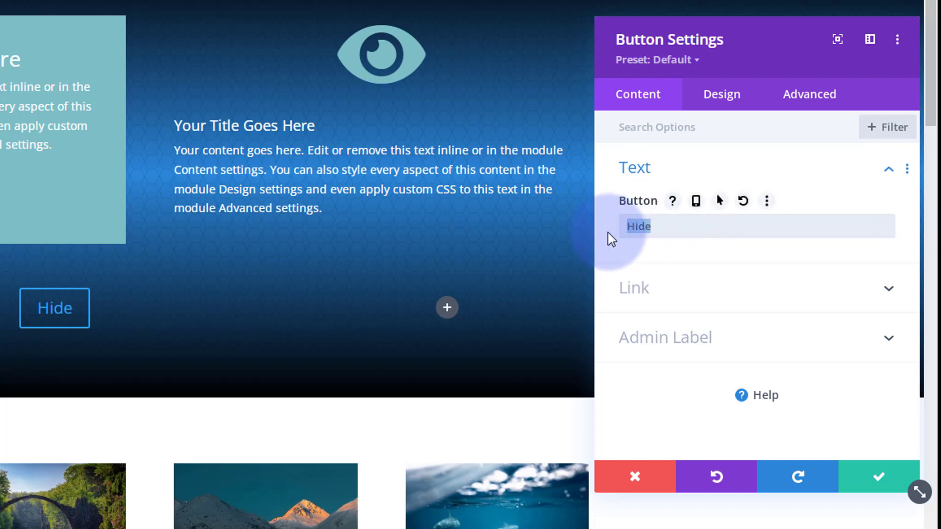
{"action": "type", "text": "Show"}
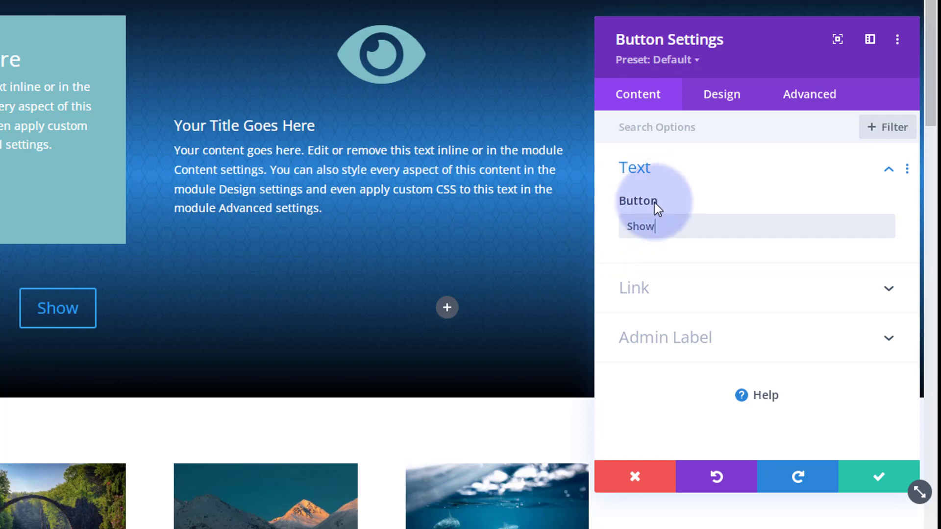
Enable hover options for the button text and set the hover text to Hide
{"action": "mouse_move", "coordinate": [653, 204]}
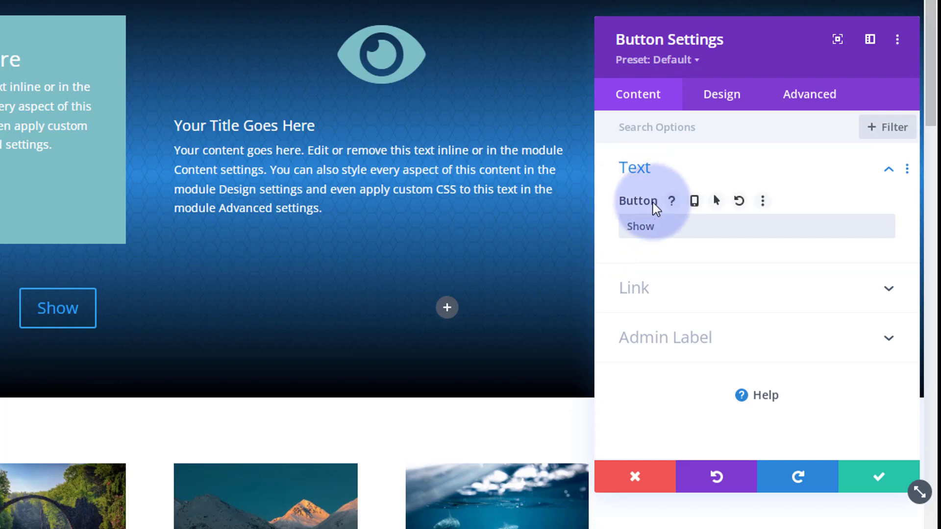
{"action": "left_click", "coordinate": [719, 201]}
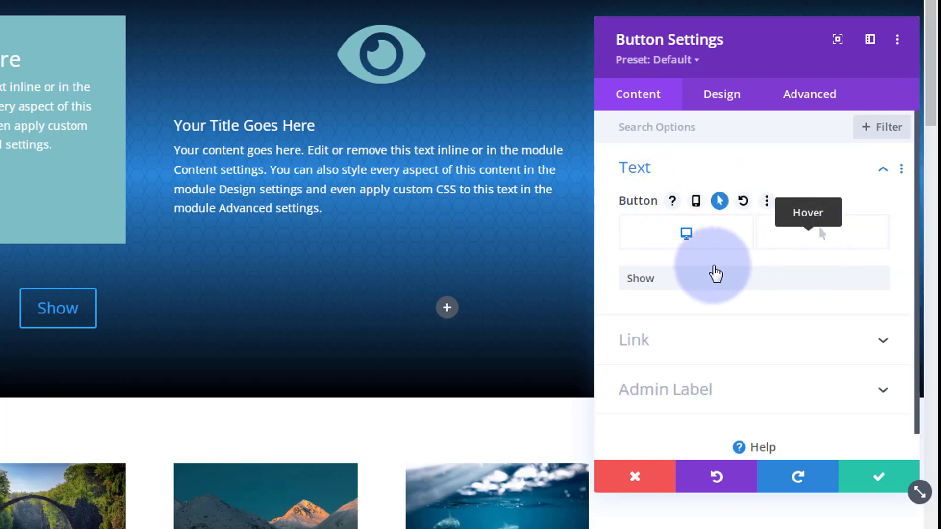
{"action": "left_click", "coordinate": [663, 279]}
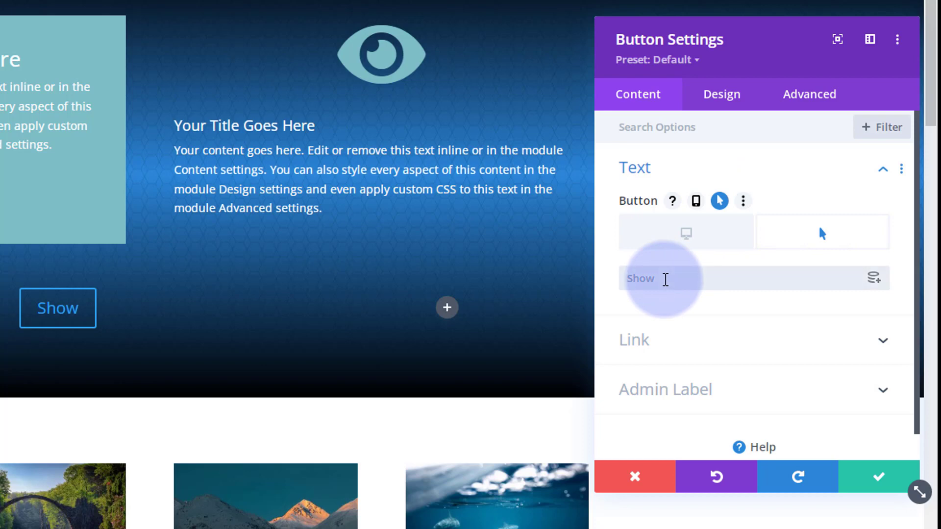
{"action": "type", "text": "Hide"}
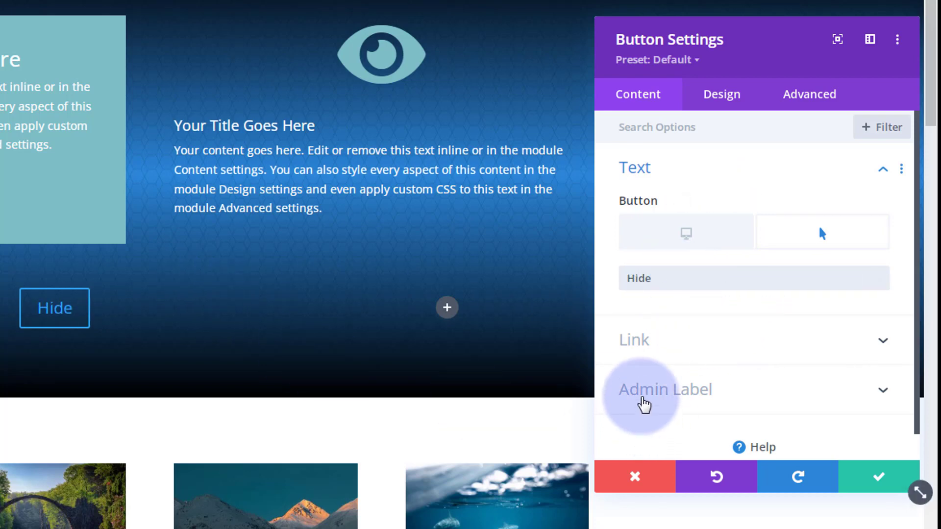
Set the button's alignment to center within its column
{"action": "left_click", "coordinate": [728, 106]}
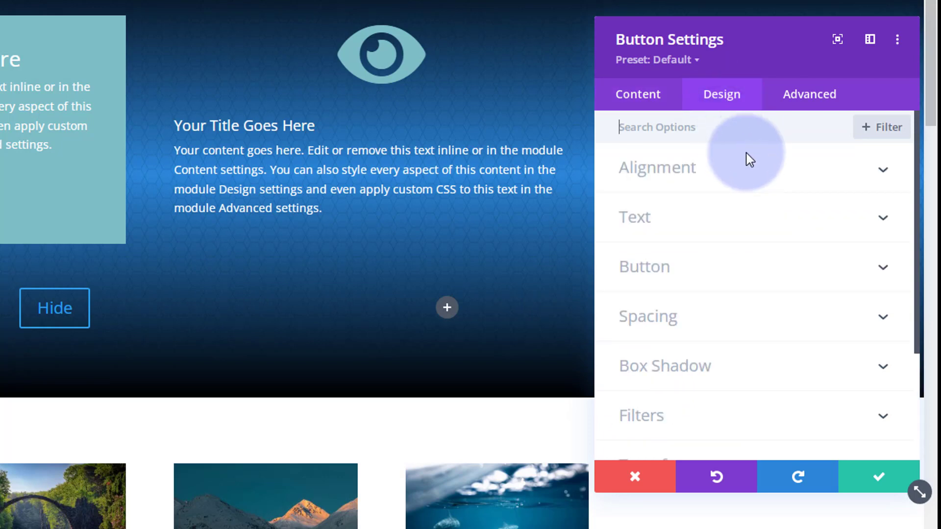
{"action": "left_click", "coordinate": [748, 174]}
{"action": "left_click", "coordinate": [750, 235]}
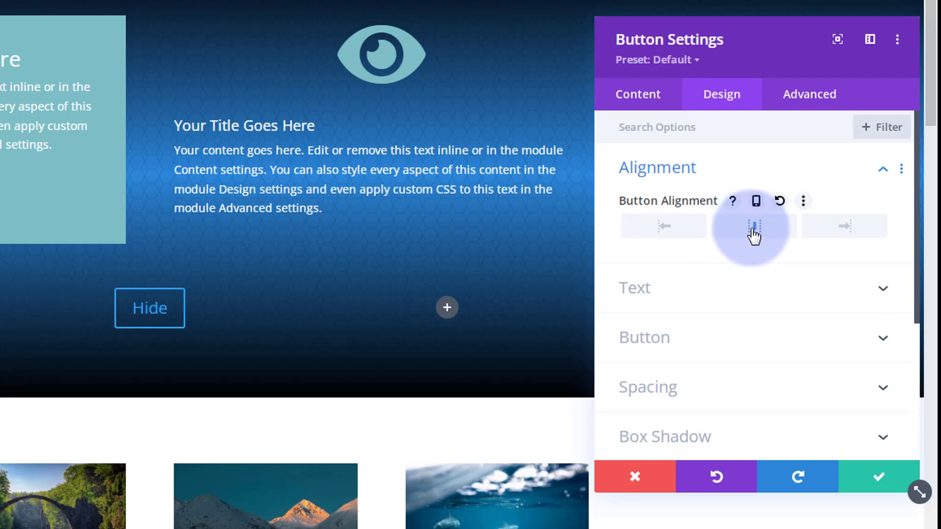
Enable custom styles for the button and set its text color to white (#ffffff)
{"action": "left_click", "coordinate": [703, 349]}
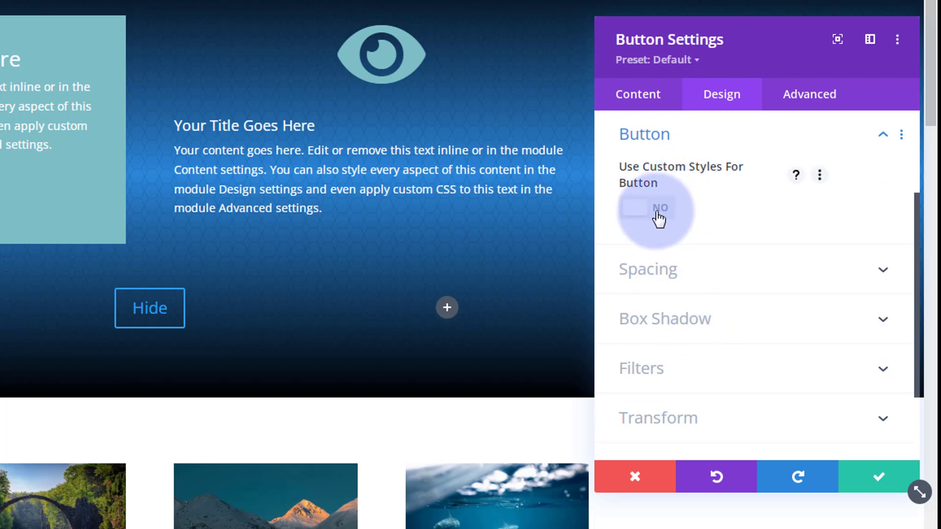
{"action": "left_click", "coordinate": [659, 211]}
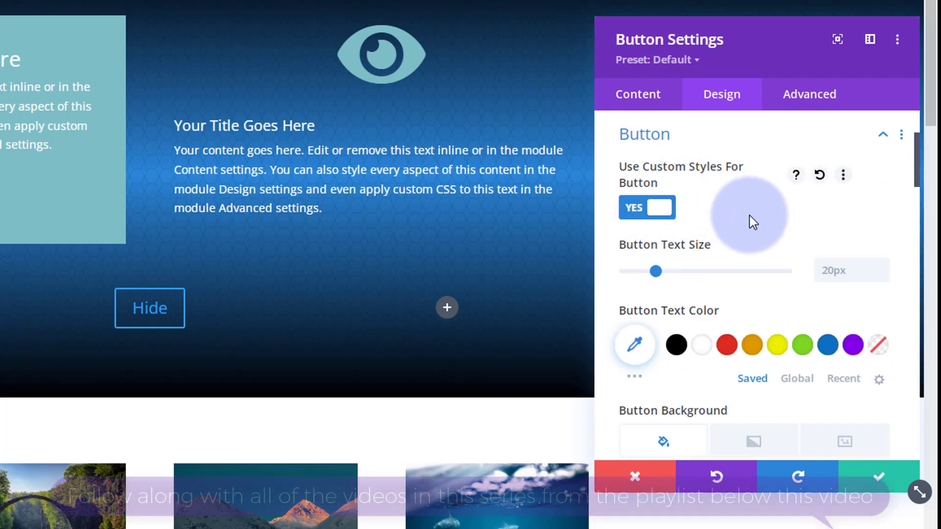
{"action": "scroll", "coordinate": [749, 216], "scroll_direction": "down", "scroll_amount": 3}
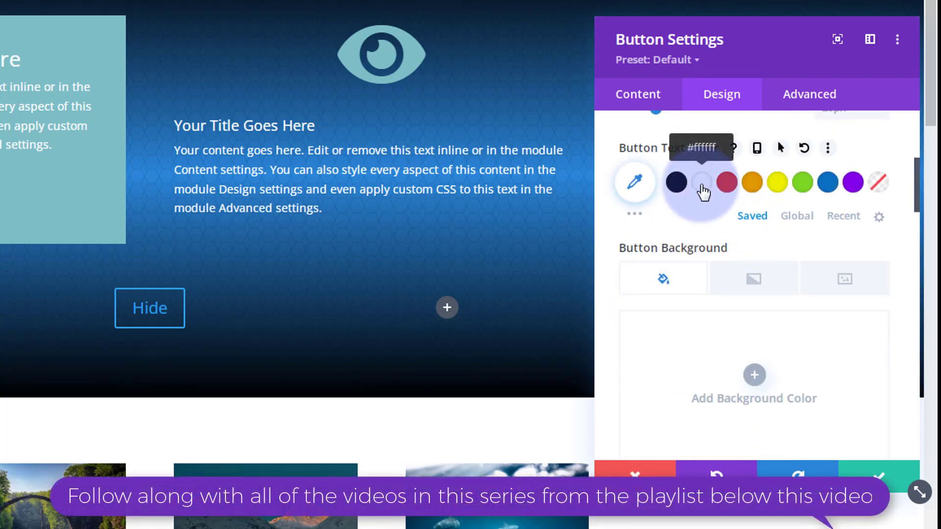
{"action": "left_click", "coordinate": [703, 189]}
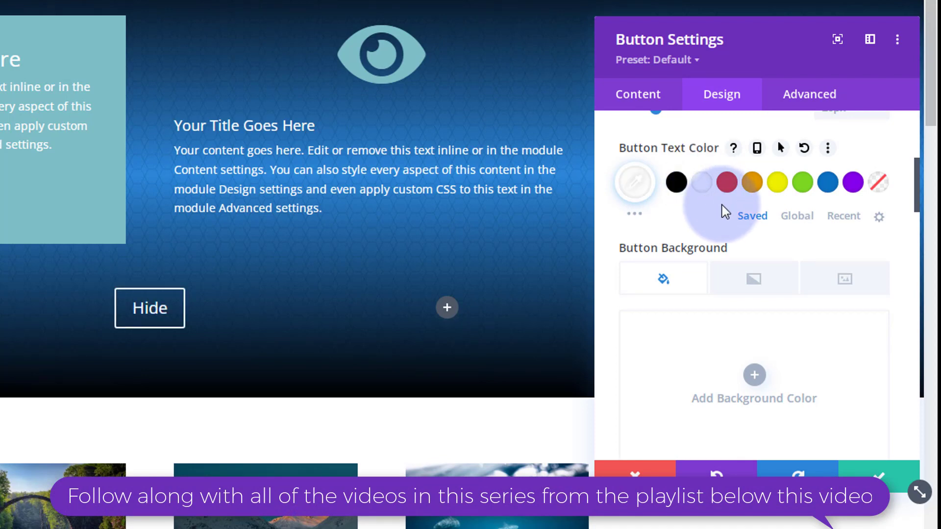
Give the button a blue background color, with purple as its background on hover
{"action": "scroll", "coordinate": [722, 206], "scroll_direction": "down", "scroll_amount": 3}
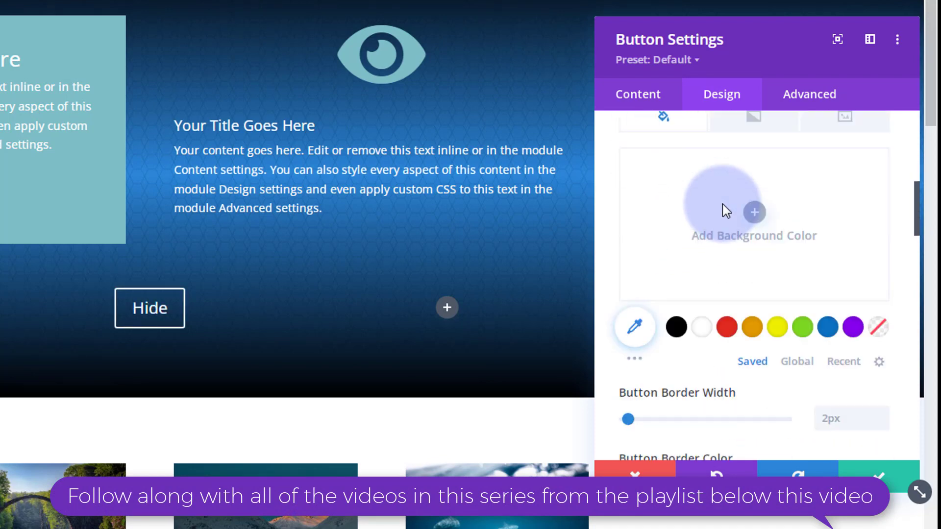
{"action": "left_click", "coordinate": [829, 329]}
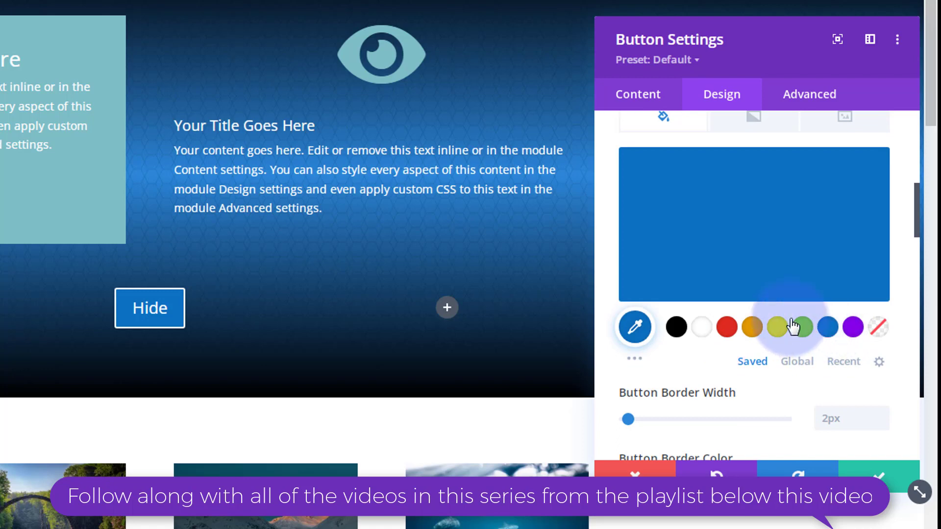
{"action": "scroll", "coordinate": [756, 348], "scroll_direction": "up", "scroll_amount": 2}
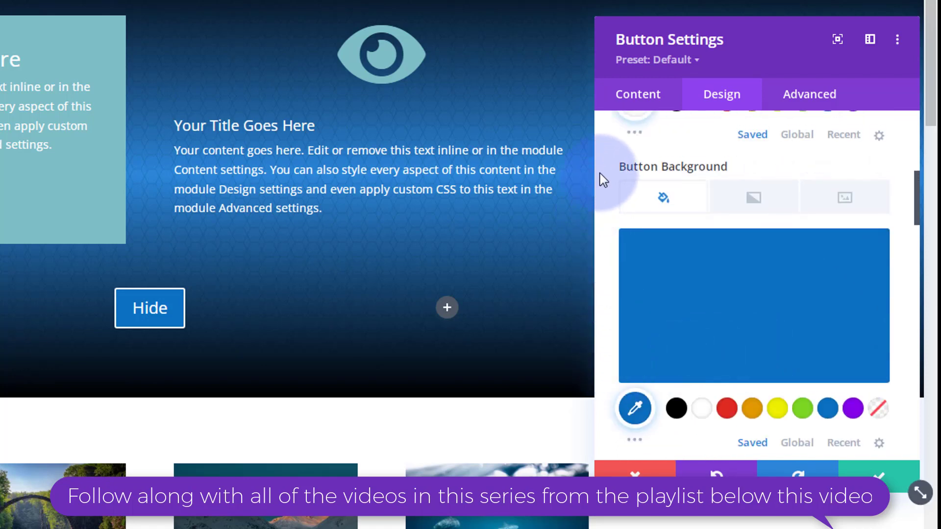
{"action": "mouse_move", "coordinate": [657, 163]}
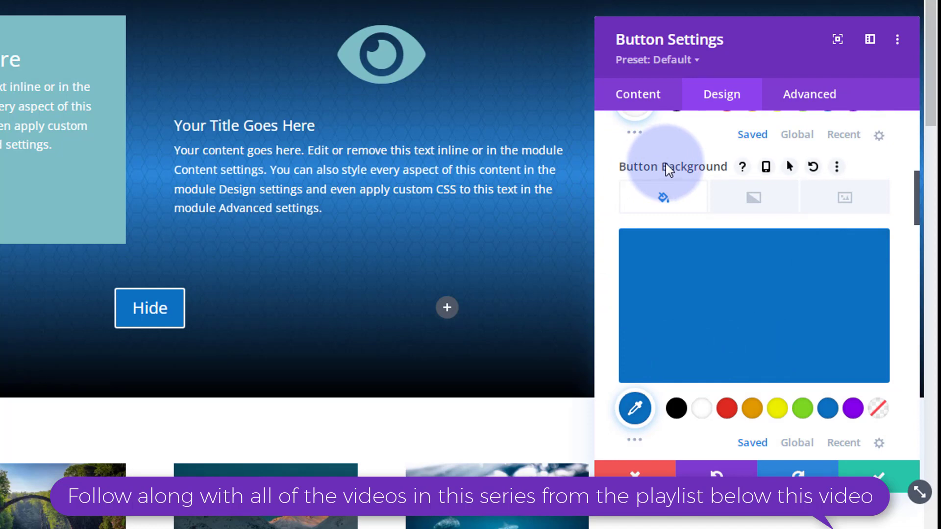
{"action": "left_click", "coordinate": [790, 169]}
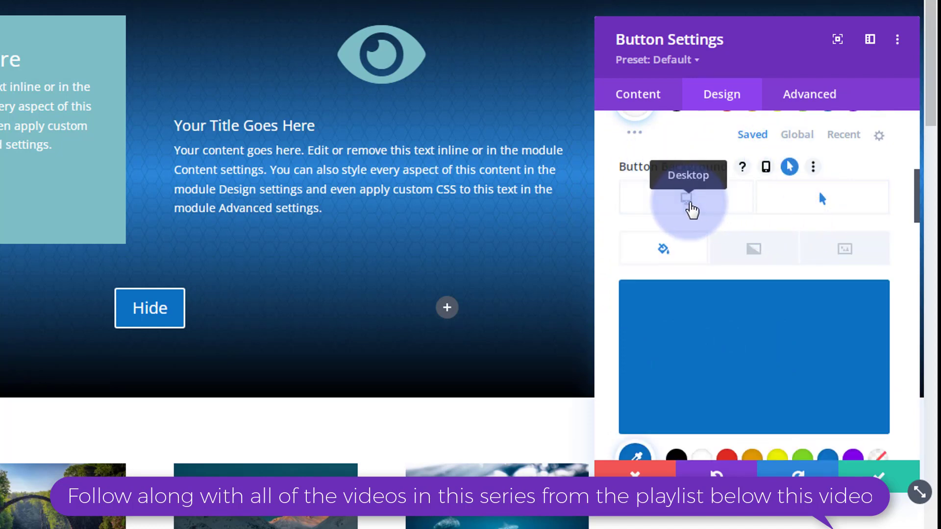
{"action": "left_click", "coordinate": [810, 206]}
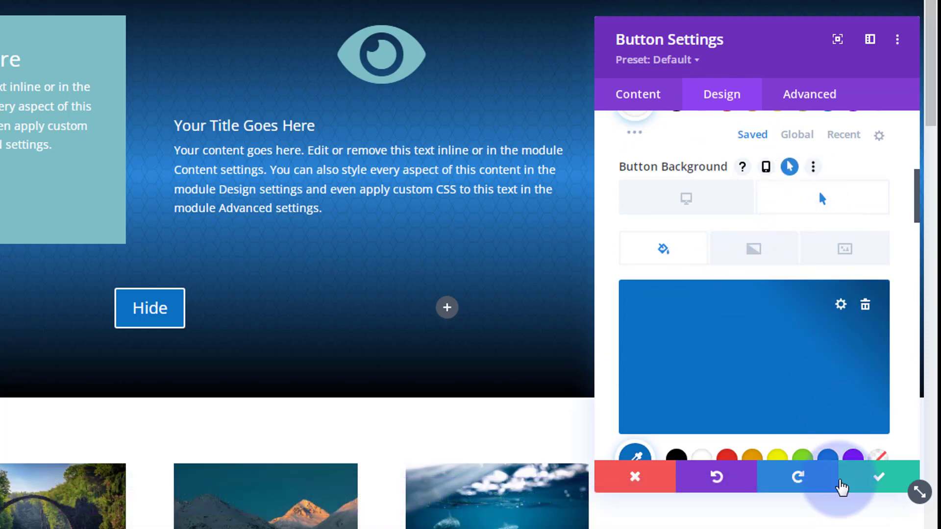
{"action": "left_click", "coordinate": [852, 457]}
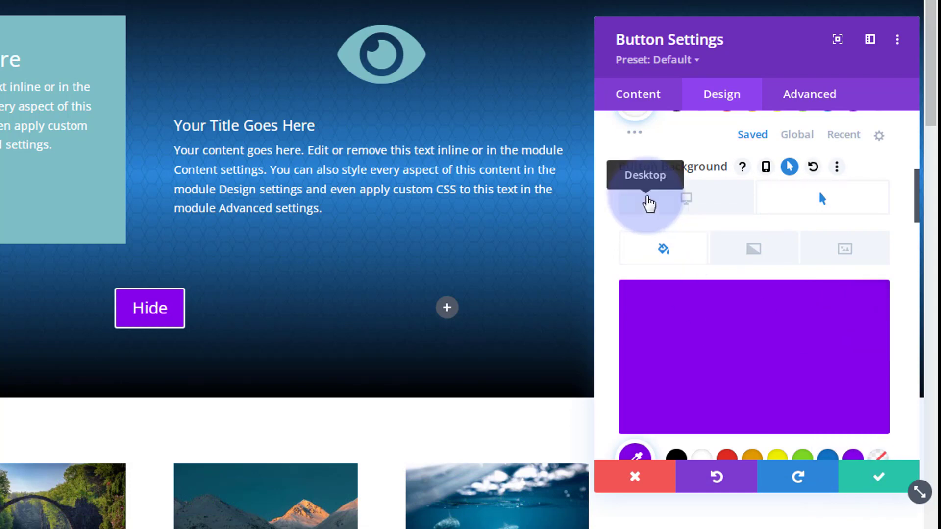
{"action": "left_click", "coordinate": [681, 206]}
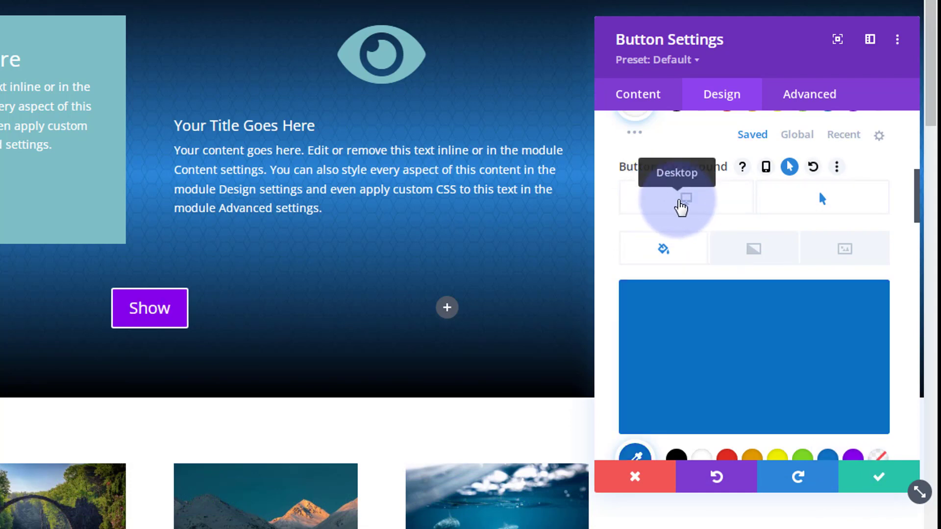
Remove the button's border by reducing its border width to 0px
{"action": "scroll", "coordinate": [679, 204], "scroll_direction": "down", "scroll_amount": 3}
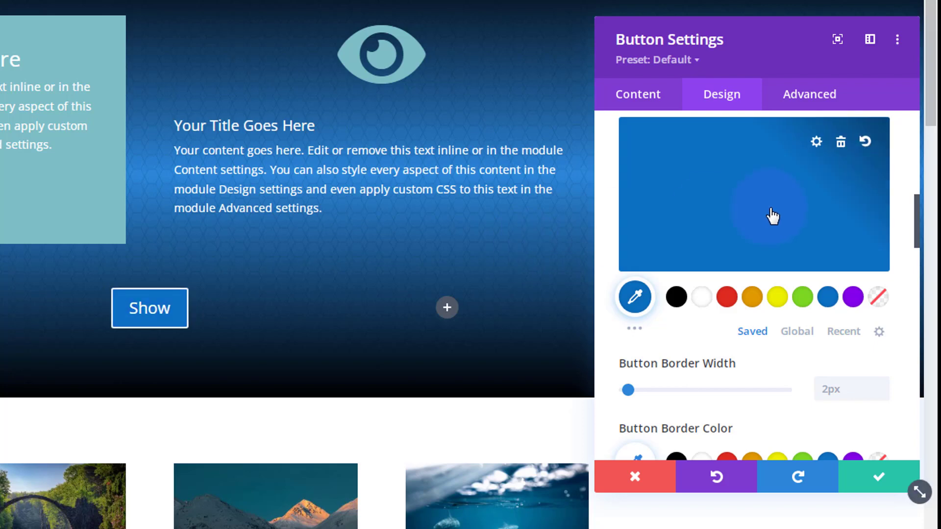
{"action": "scroll", "coordinate": [755, 325], "scroll_direction": "down", "scroll_amount": 3}
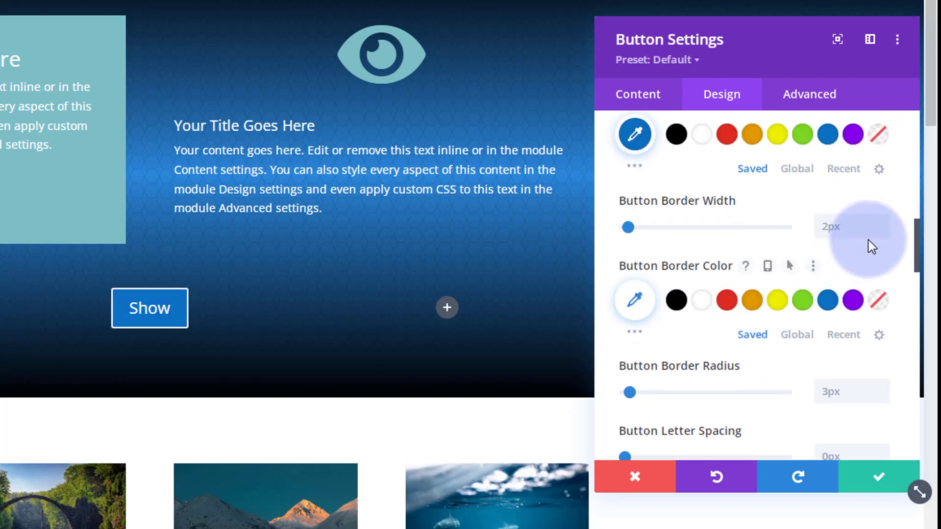
{"action": "left_click", "coordinate": [880, 231]}
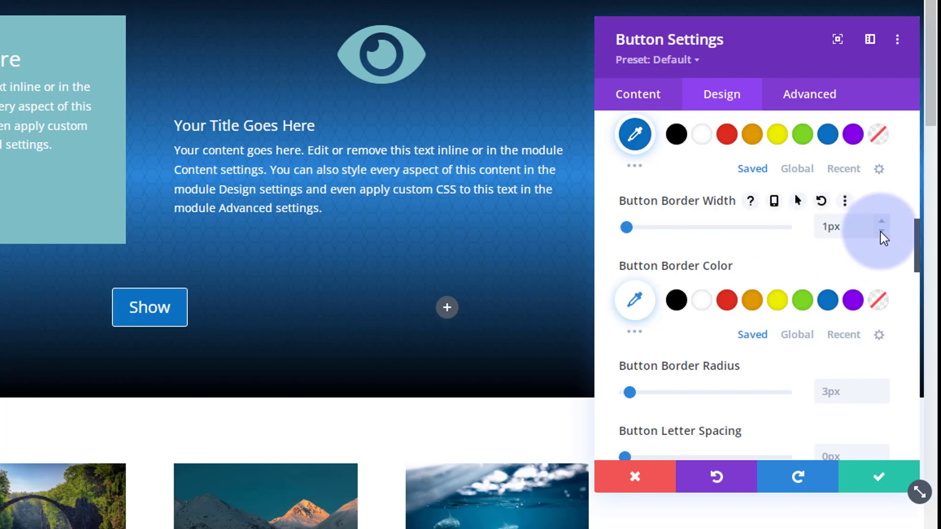
{"action": "left_click", "coordinate": [880, 231]}
Turn off the button icon in the button's custom styles
{"action": "scroll", "coordinate": [778, 257], "scroll_direction": "down", "scroll_amount": 3}
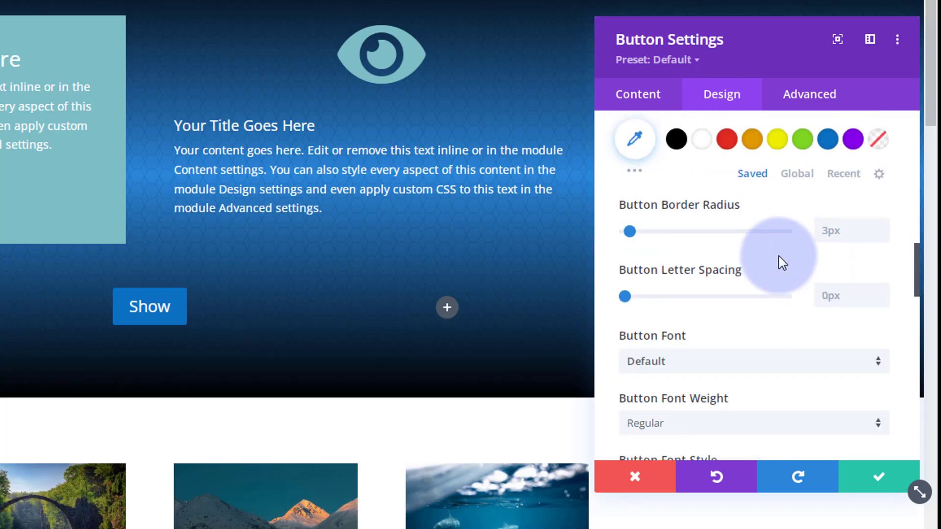
{"action": "scroll", "coordinate": [778, 256], "scroll_direction": "down", "scroll_amount": 6}
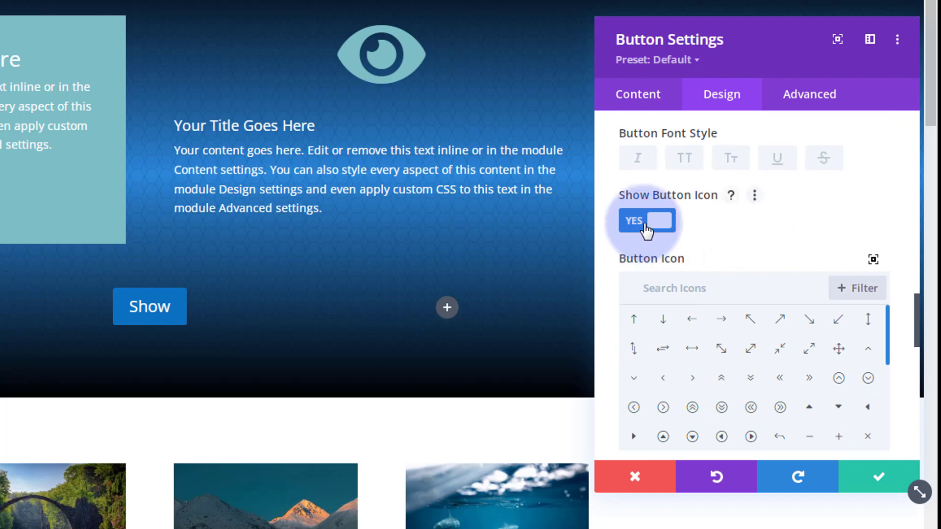
{"action": "left_click", "coordinate": [637, 227]}
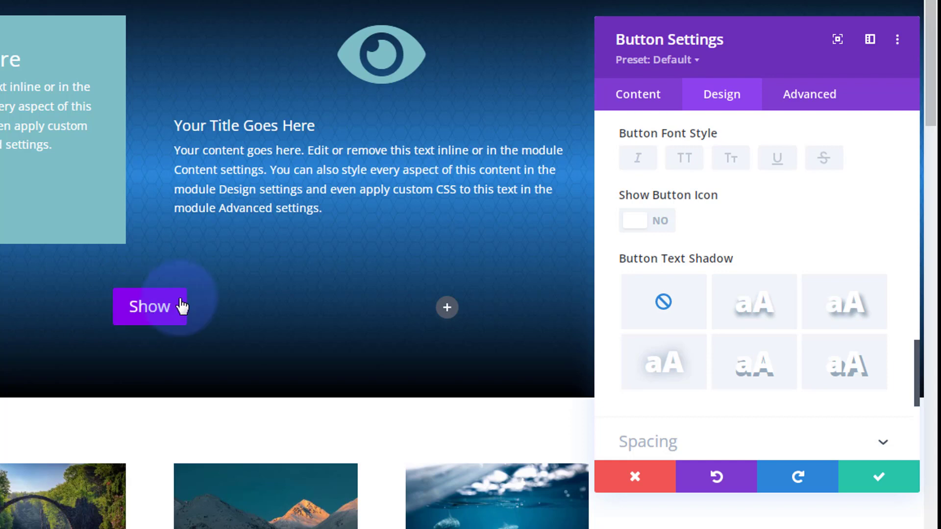
Copy "rv_button closed" from the notes in Brackets, paste it as the button's CSS class in Divi, and save the module
{"action": "left_click", "coordinate": [827, 101]}
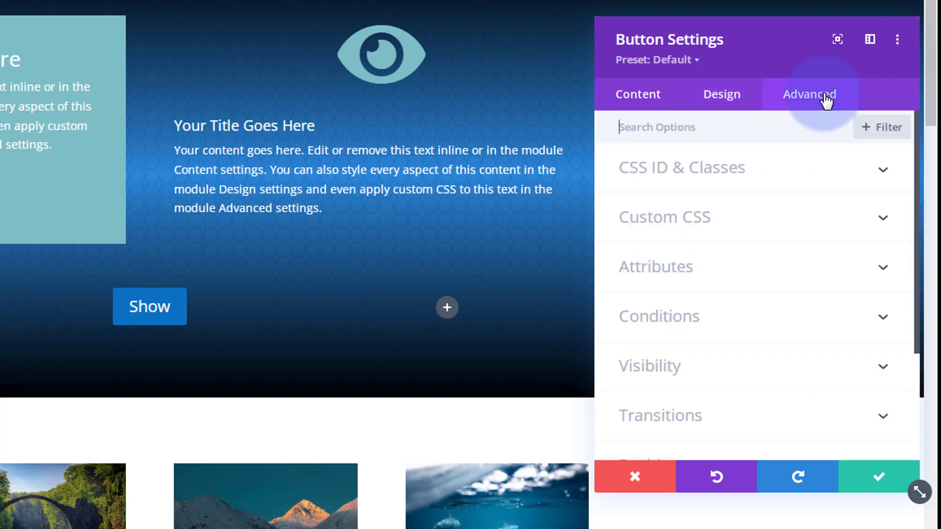
{"action": "left_click", "coordinate": [783, 183]}
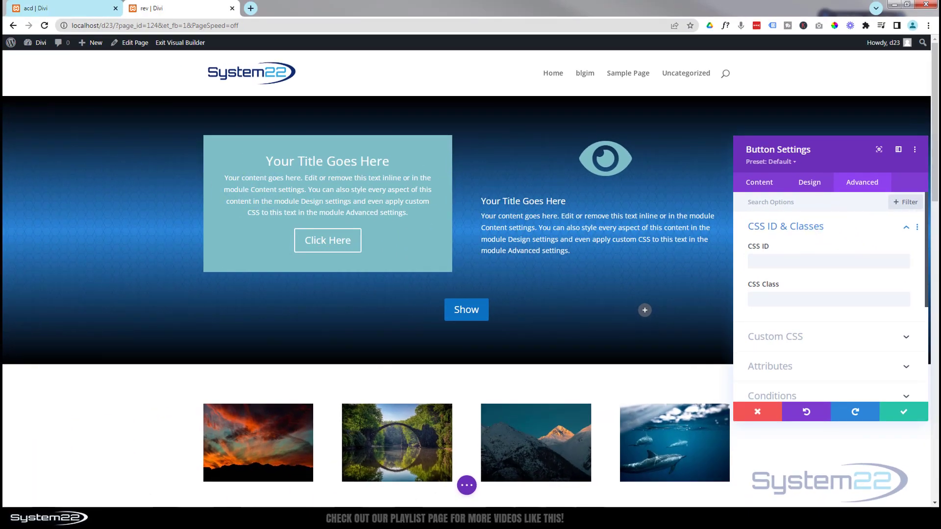
{"action": "left_click_drag", "start_coordinate": [1, 167], "coordinate": [472, 108]}
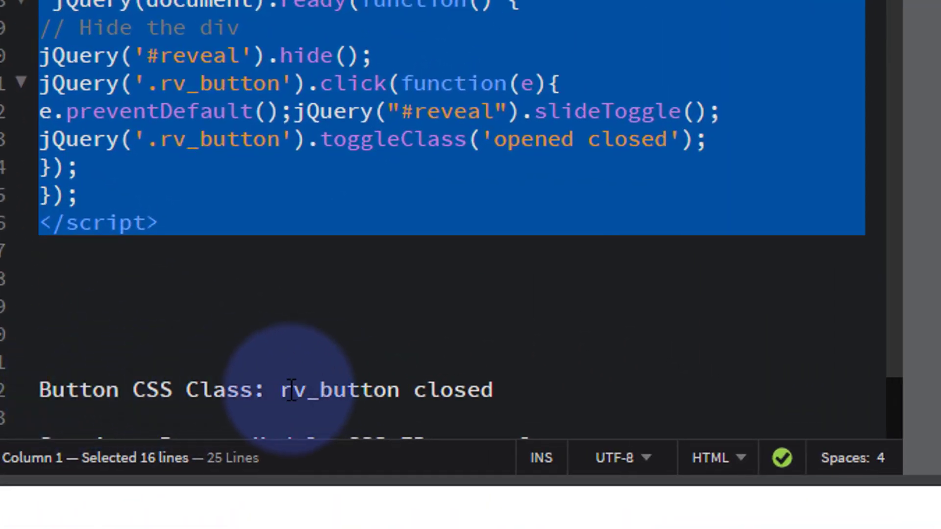
{"action": "left_click_drag", "start_coordinate": [283, 390], "coordinate": [492, 385]}
{"action": "key", "text": "ctrl+c"}
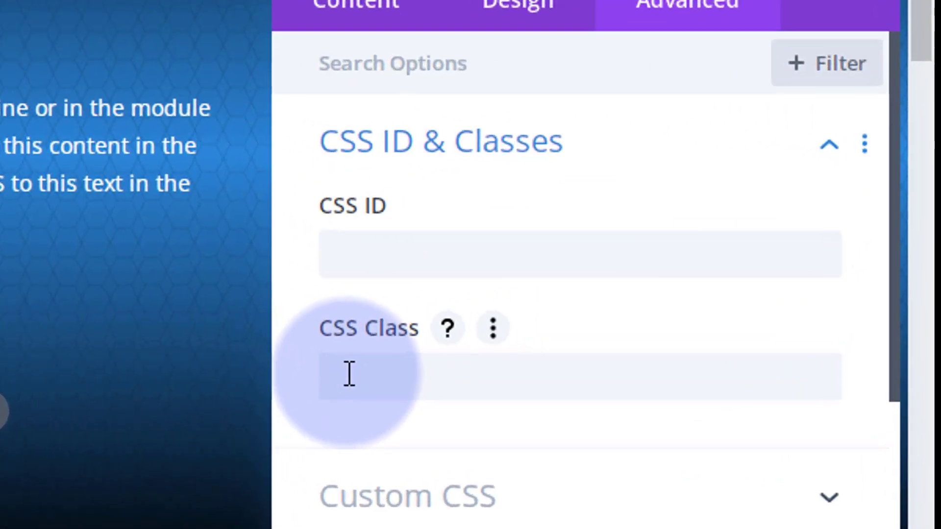
{"action": "left_click", "coordinate": [759, 298]}
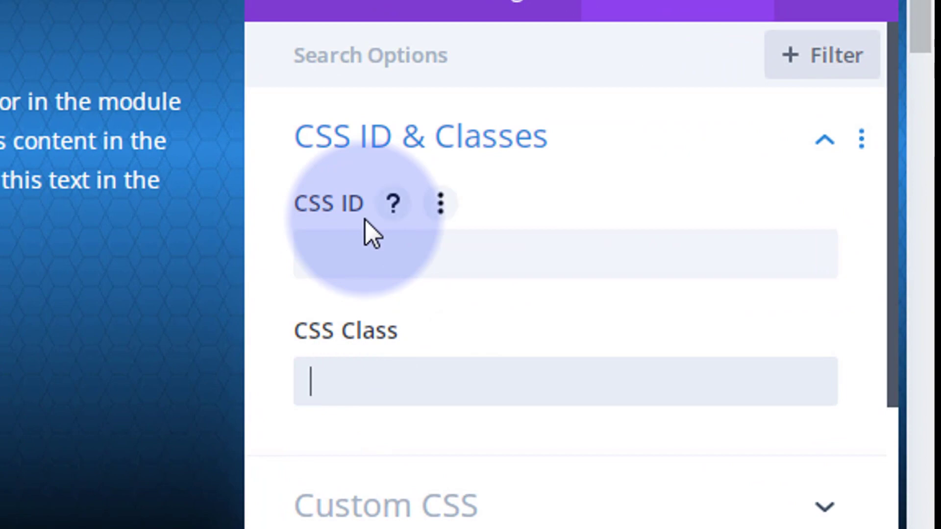
{"action": "key", "text": "ctrl+v"}
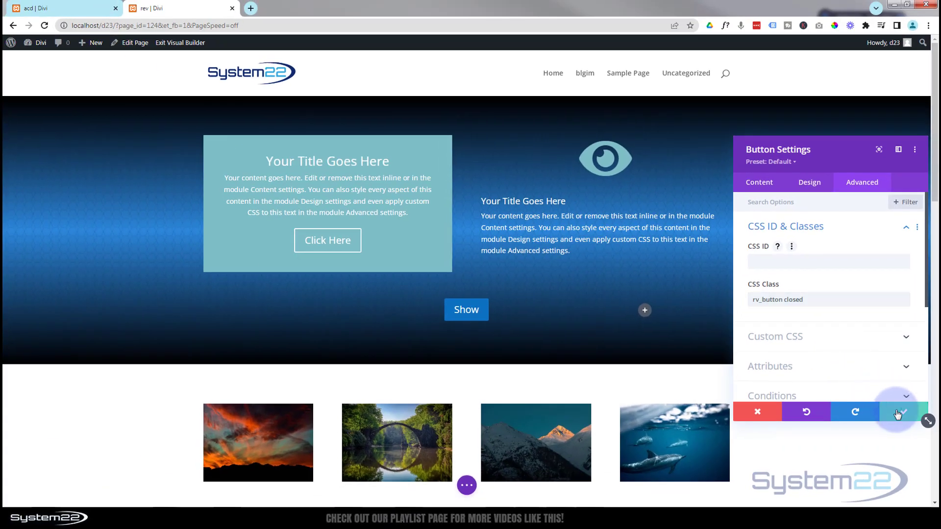
{"action": "left_click", "coordinate": [897, 415]}
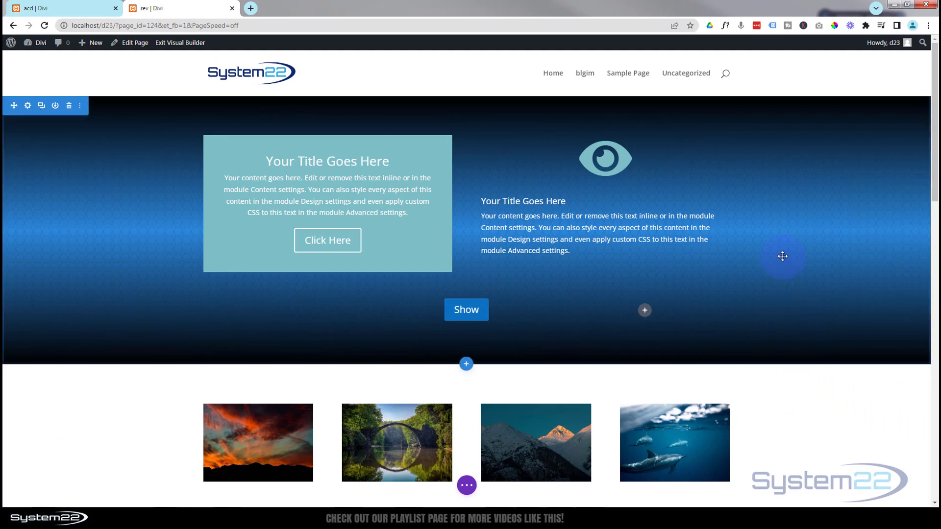
Open the CSS ID setting of the white section containing the color photos, directly below the Show button's section
{"action": "scroll", "coordinate": [779, 278], "scroll_direction": "down", "scroll_amount": 7}
{"action": "scroll", "coordinate": [783, 255], "scroll_direction": "down", "scroll_amount": 5}
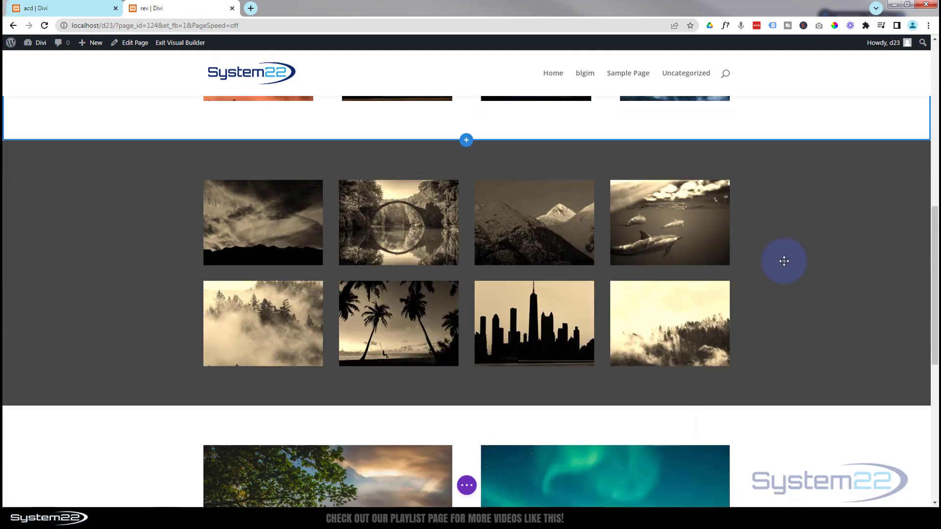
{"action": "scroll", "coordinate": [784, 258], "scroll_direction": "up", "scroll_amount": 5}
{"action": "scroll", "coordinate": [785, 261], "scroll_direction": "up", "scroll_amount": 4}
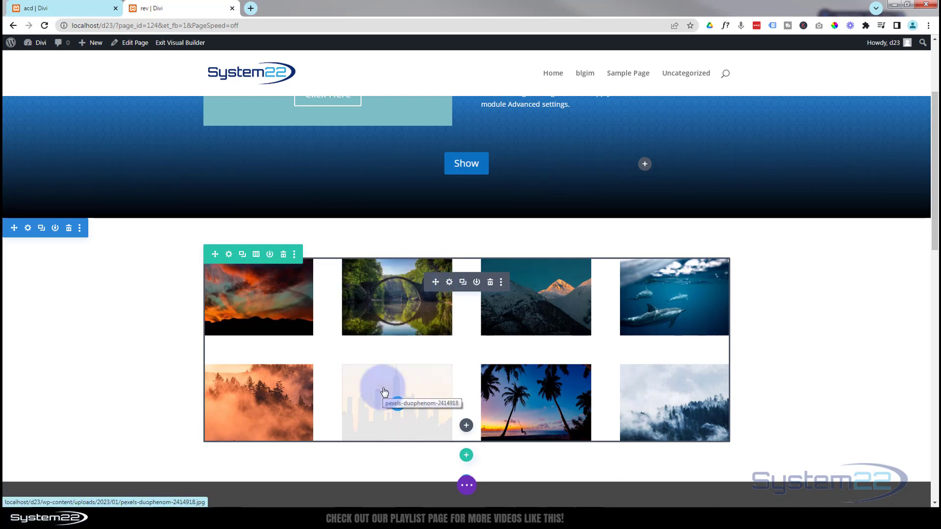
{"action": "left_click", "coordinate": [28, 229]}
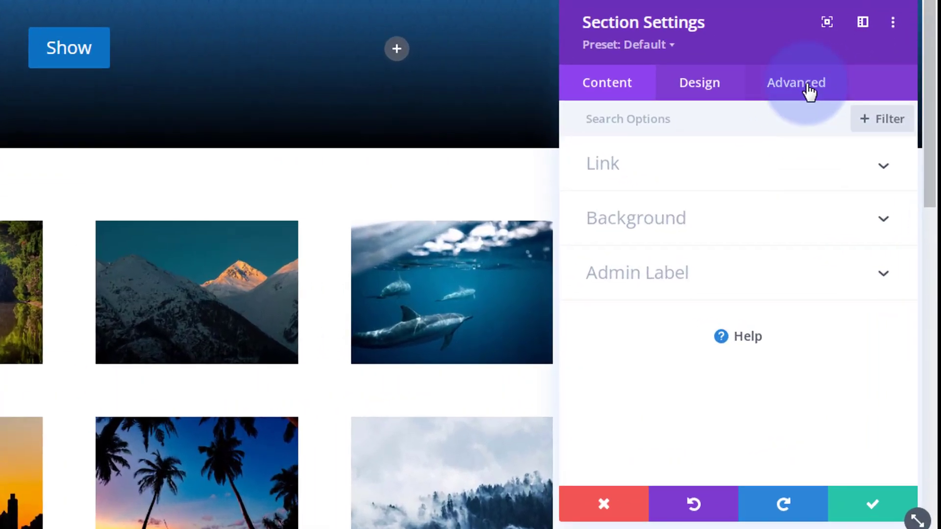
{"action": "left_click", "coordinate": [808, 90]}
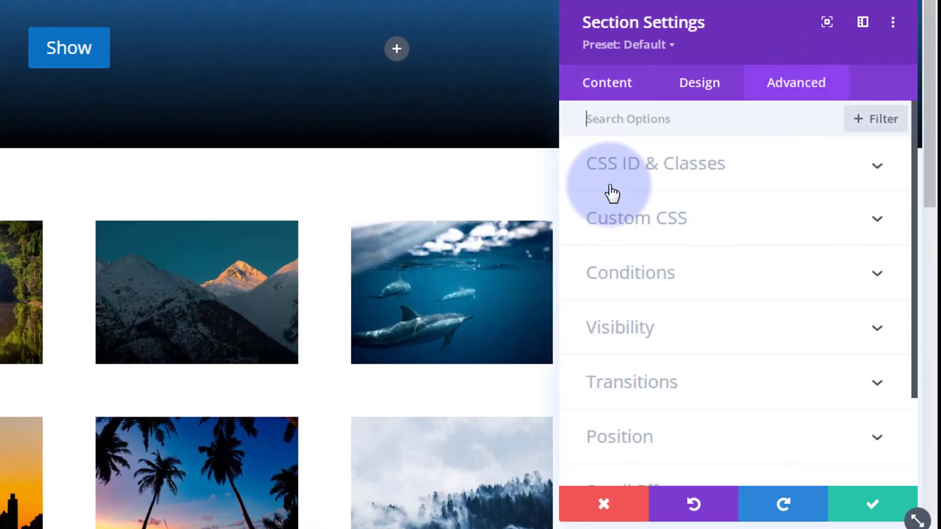
{"action": "left_click", "coordinate": [771, 170]}
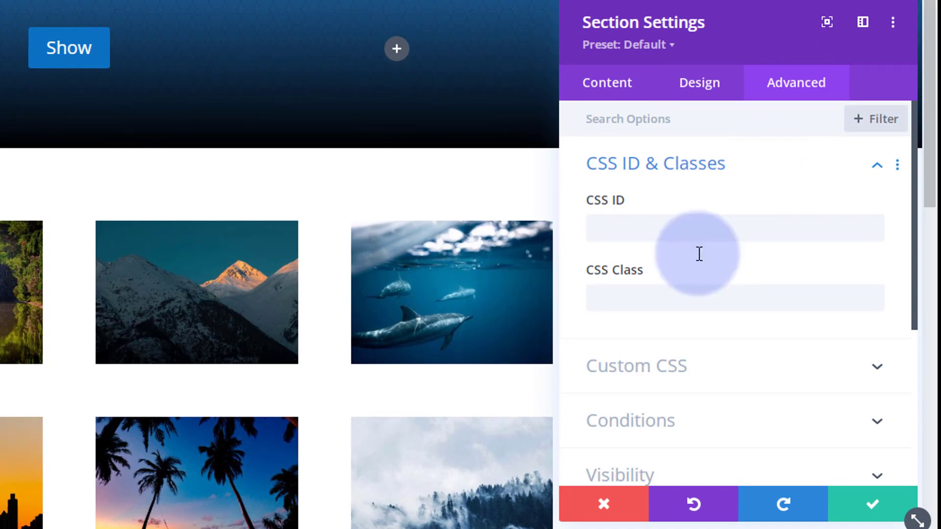
{"action": "left_click", "coordinate": [610, 230]}
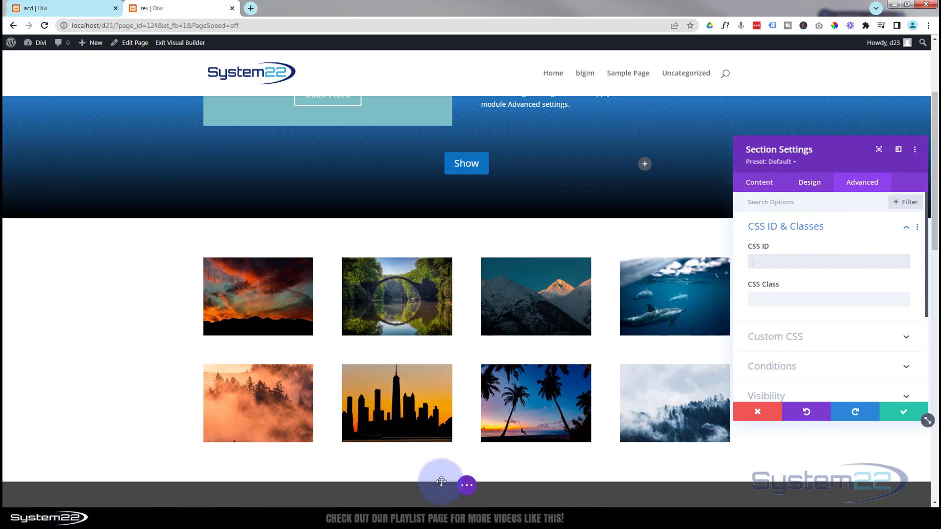
Copy "reveal" from the notes in Brackets, paste it as the color photo section's CSS ID in Divi, and save the section settings
{"action": "left_click", "coordinate": [233, 517]}
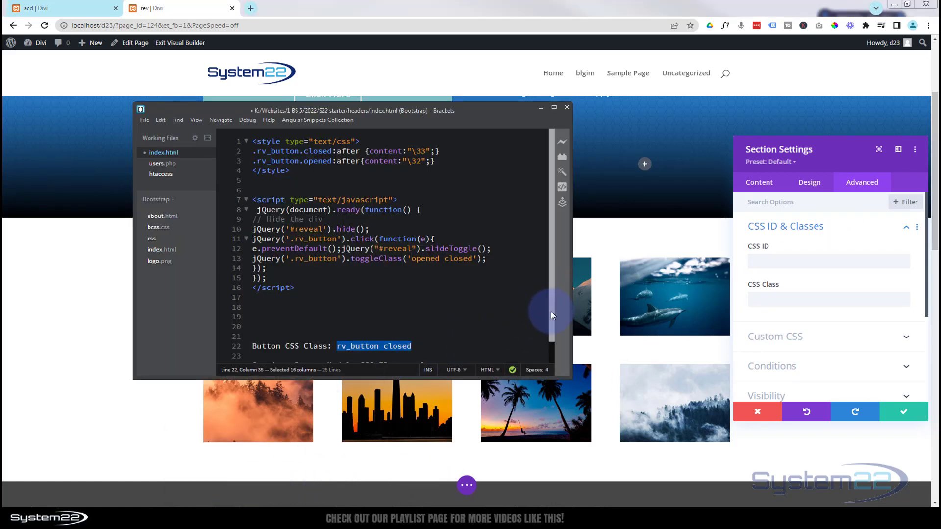
{"action": "scroll", "coordinate": [550, 311], "scroll_direction": "down", "scroll_amount": 2}
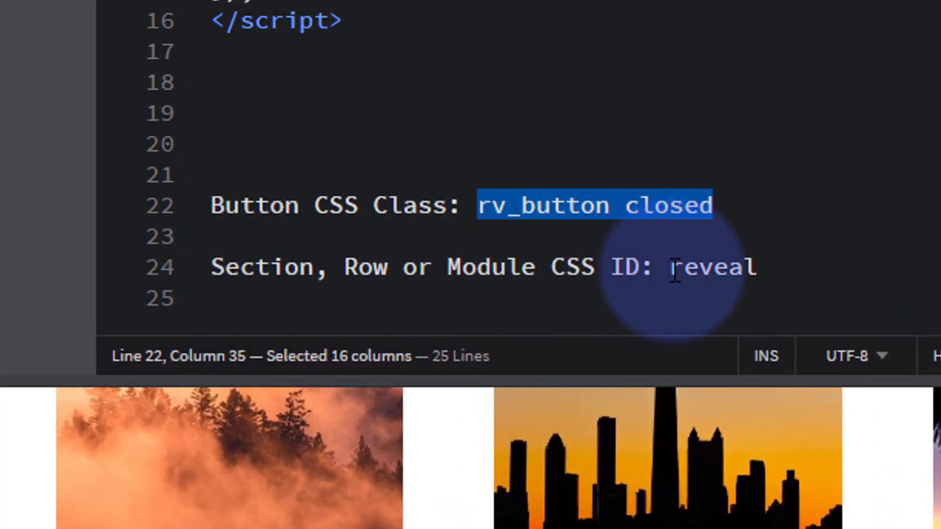
{"action": "left_click_drag", "start_coordinate": [675, 268], "coordinate": [789, 267]}
{"action": "key", "text": "ctrl+c"}
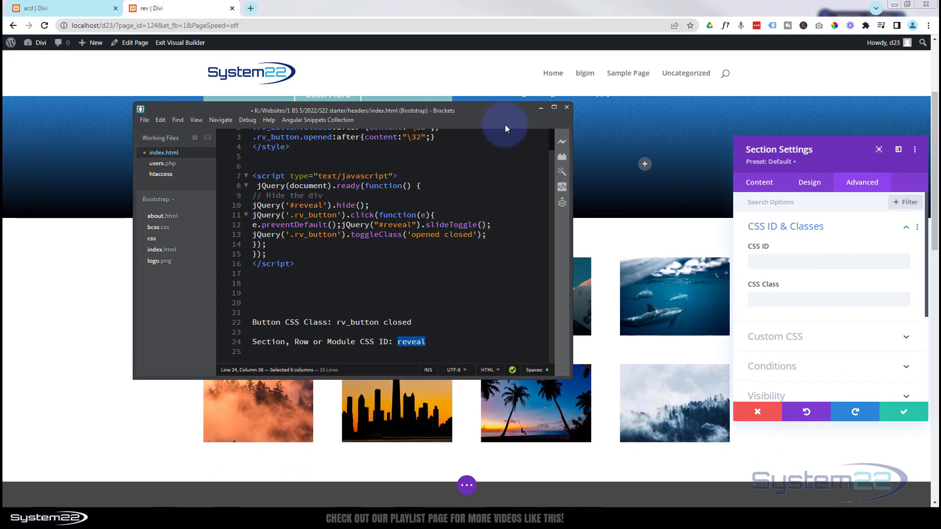
{"action": "key", "text": "alt+Tab"}
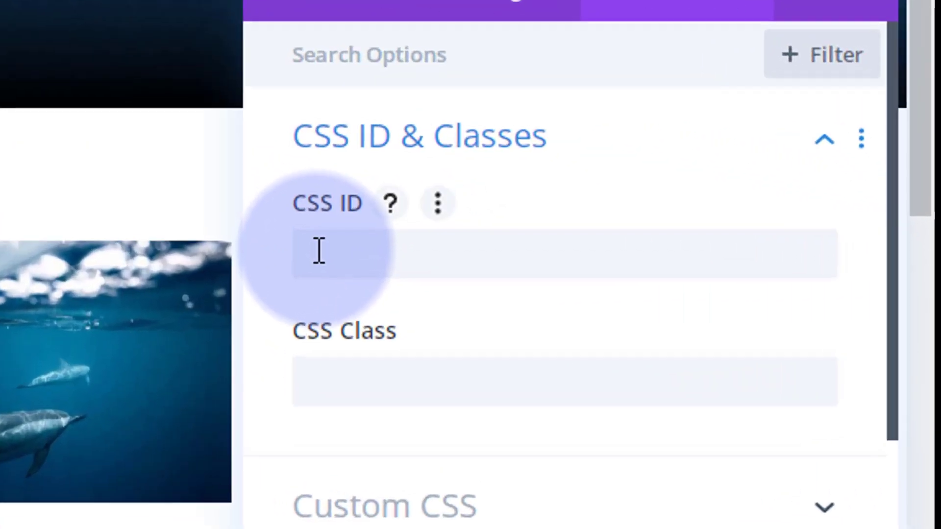
{"action": "left_click", "coordinate": [755, 261]}
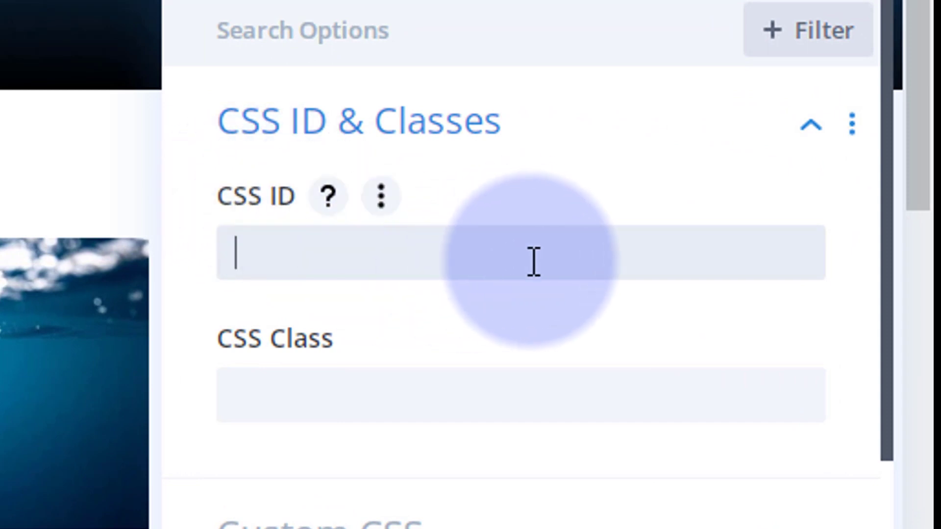
{"action": "key", "text": "ctrl+v"}
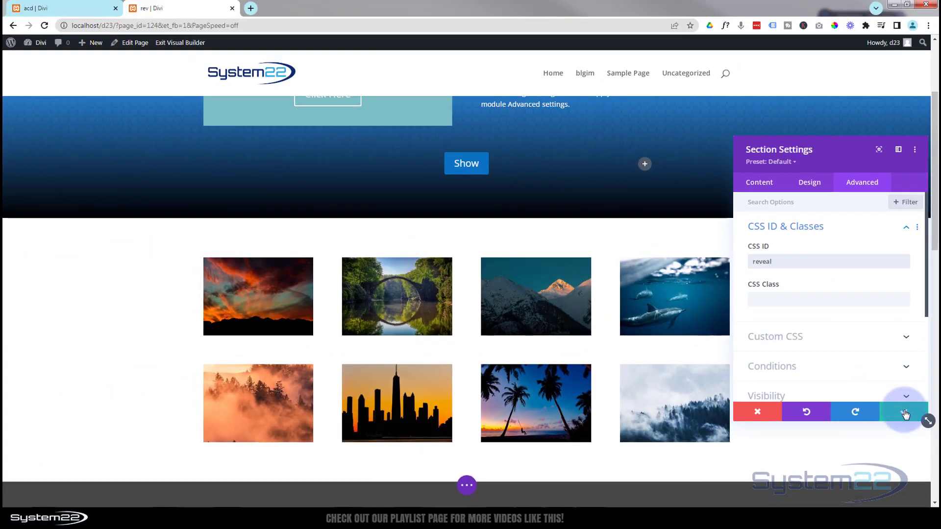
{"action": "left_click", "coordinate": [905, 413]}
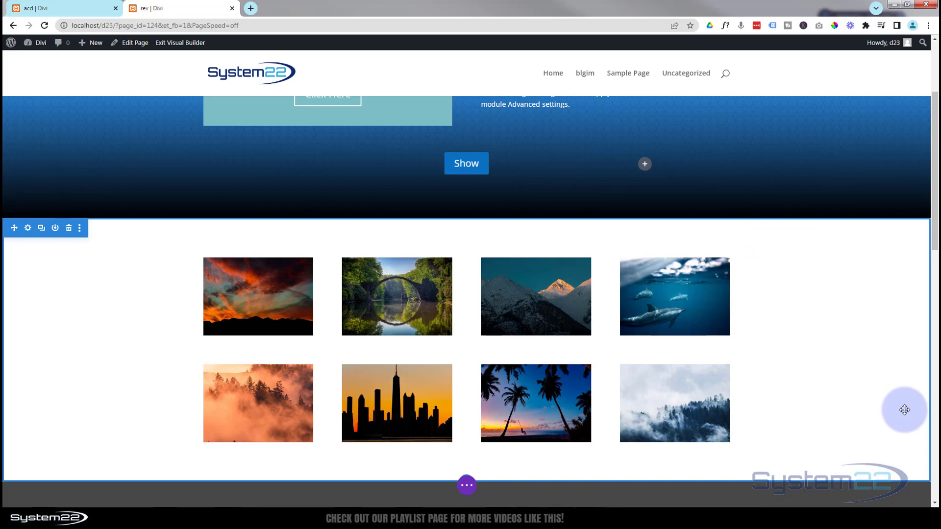
Save the page and exit the Visual Builder to view the page on the front end
{"action": "left_click", "coordinate": [467, 487]}
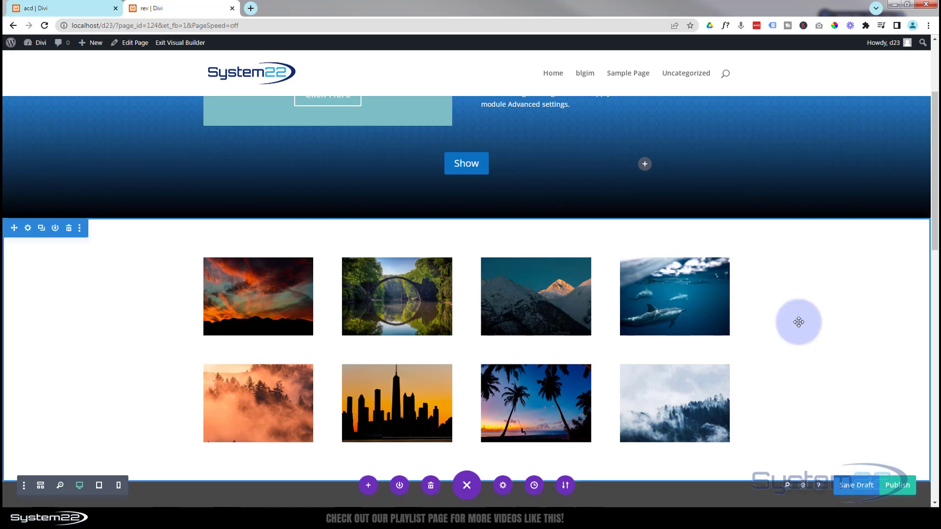
{"action": "scroll", "coordinate": [783, 282], "scroll_direction": "down", "scroll_amount": 1}
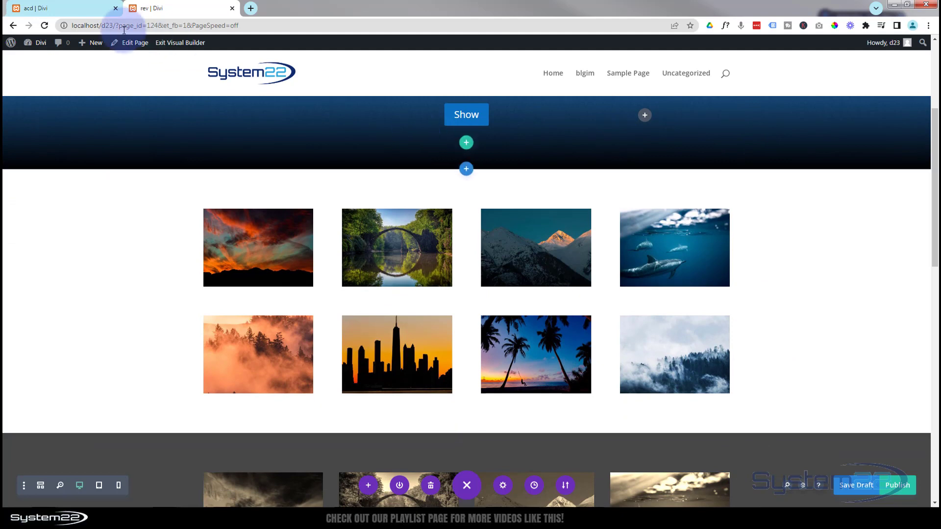
{"action": "left_click", "coordinate": [166, 44]}
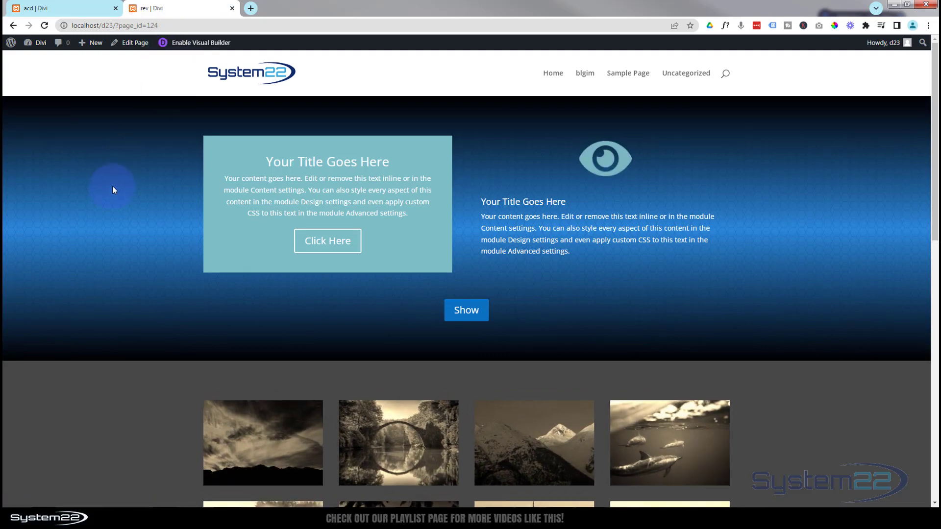
Test the Show/Hide button on the front end by toggling the color photo section open and closed several times
{"action": "scroll", "coordinate": [113, 186], "scroll_direction": "down", "scroll_amount": 5}
{"action": "scroll", "coordinate": [110, 211], "scroll_direction": "up", "scroll_amount": 2}
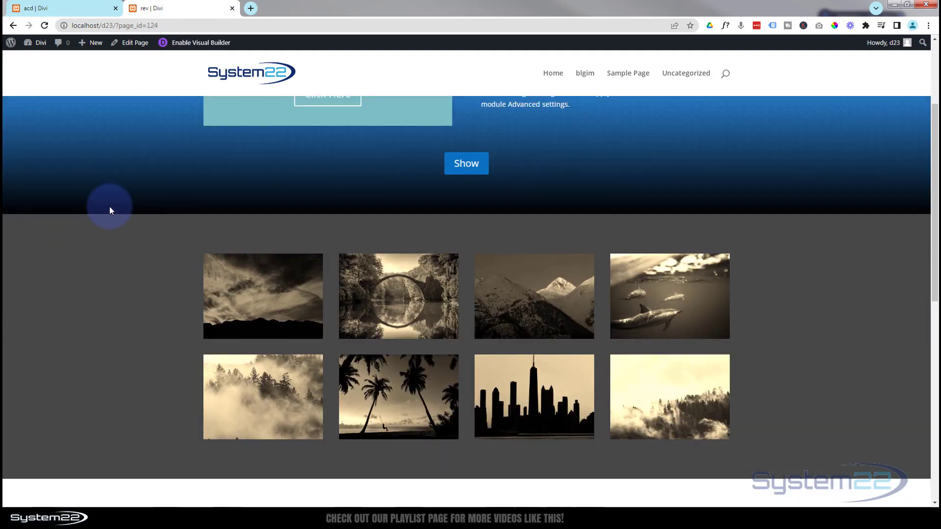
{"action": "scroll", "coordinate": [110, 210], "scroll_direction": "up", "scroll_amount": 2}
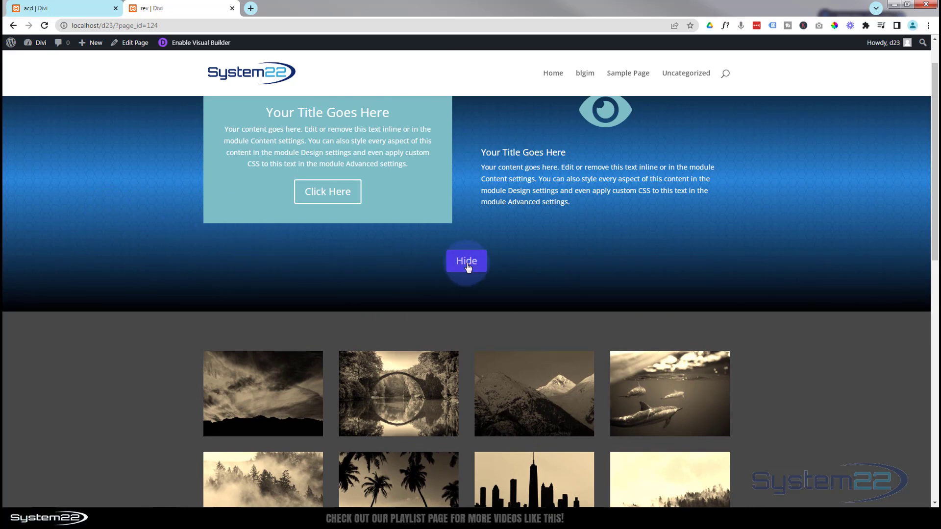
{"action": "left_click", "coordinate": [465, 267]}
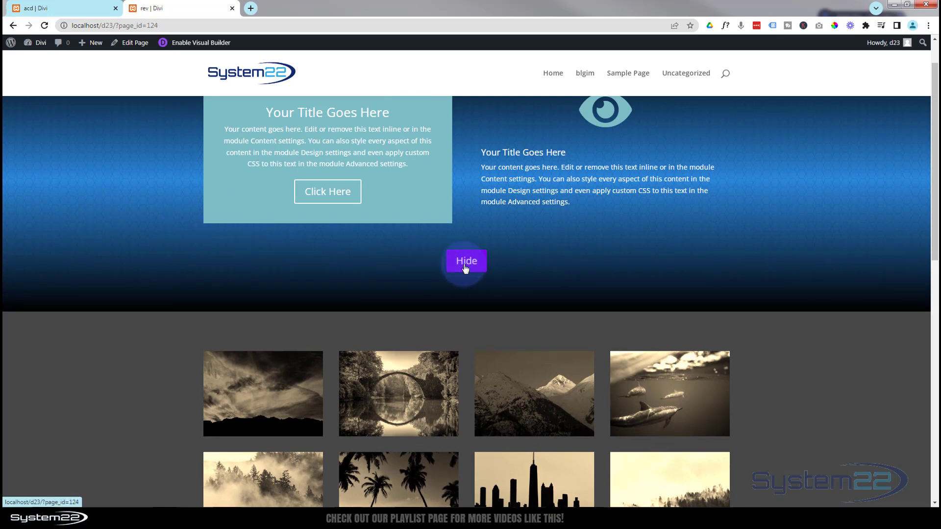
{"action": "left_click", "coordinate": [467, 265]}
{"action": "left_click", "coordinate": [466, 266]}
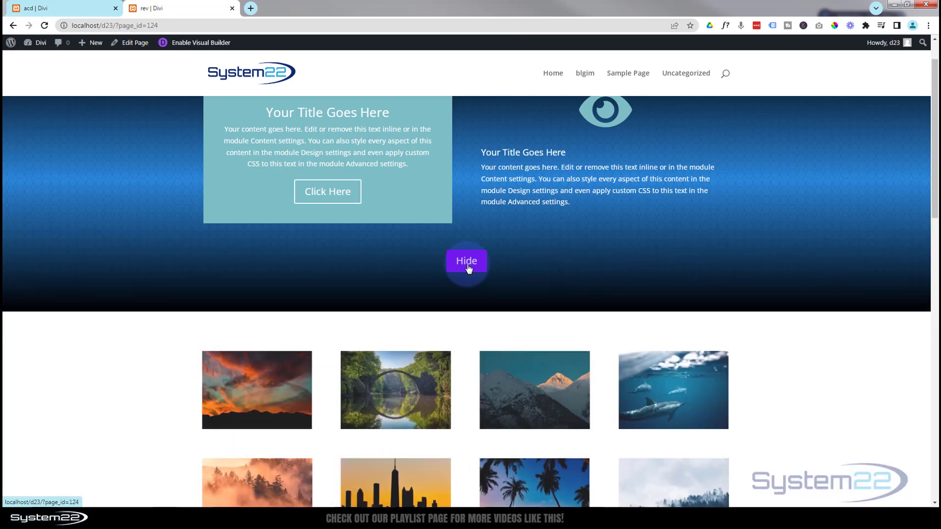
{"action": "scroll", "coordinate": [394, 269], "scroll_direction": "down", "scroll_amount": 2}
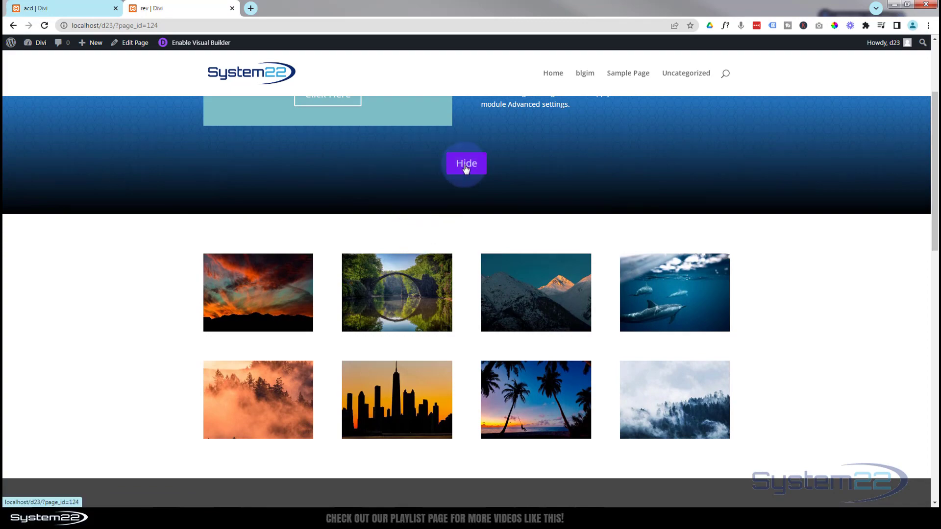
{"action": "left_click", "coordinate": [467, 166]}
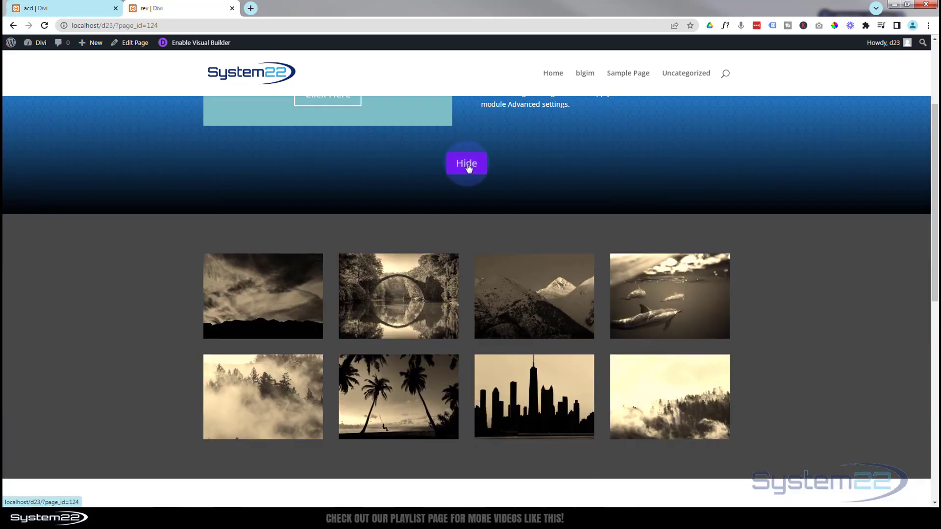
{"action": "left_click", "coordinate": [467, 166]}
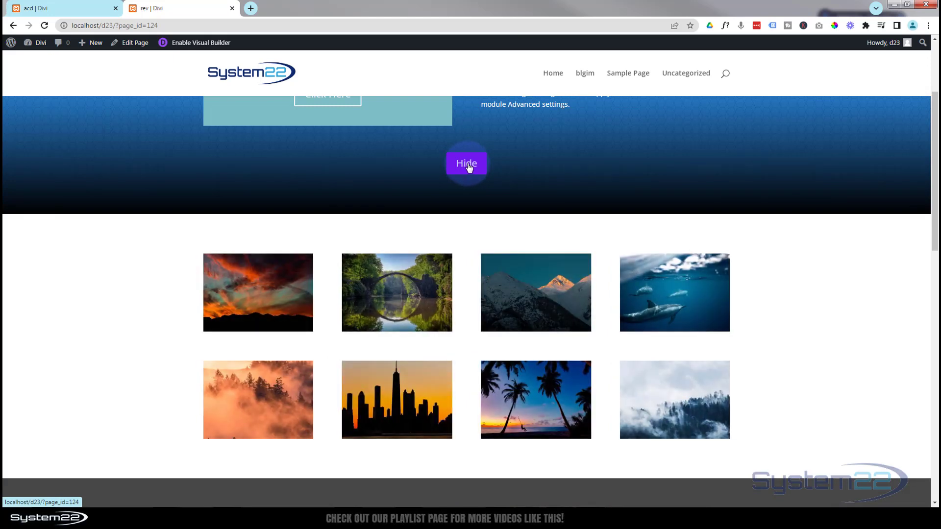
{"action": "left_click", "coordinate": [467, 165]}
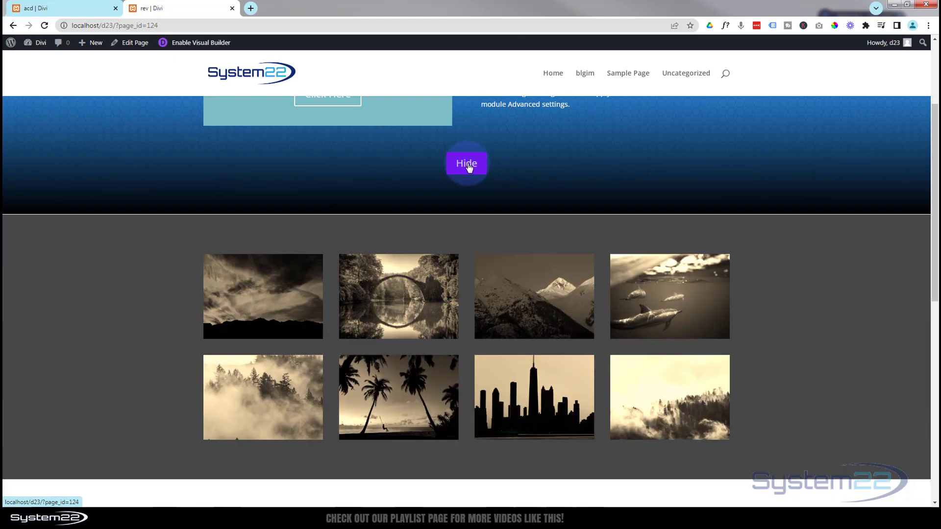
{"action": "left_click", "coordinate": [467, 165]}
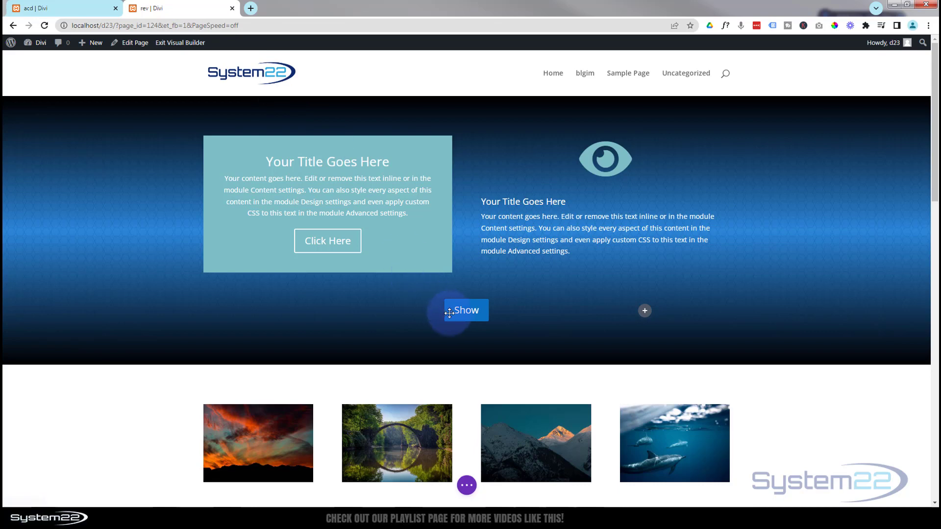
Add the custom CSS "width:150px;" to the Show button's Main Element and save the module
{"action": "mouse_move", "coordinate": [456, 319]}
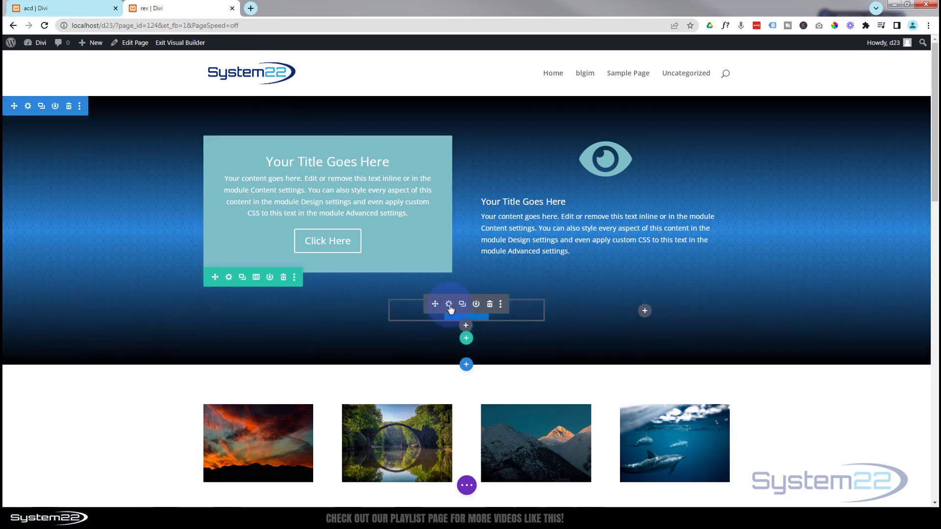
{"action": "left_click", "coordinate": [449, 305]}
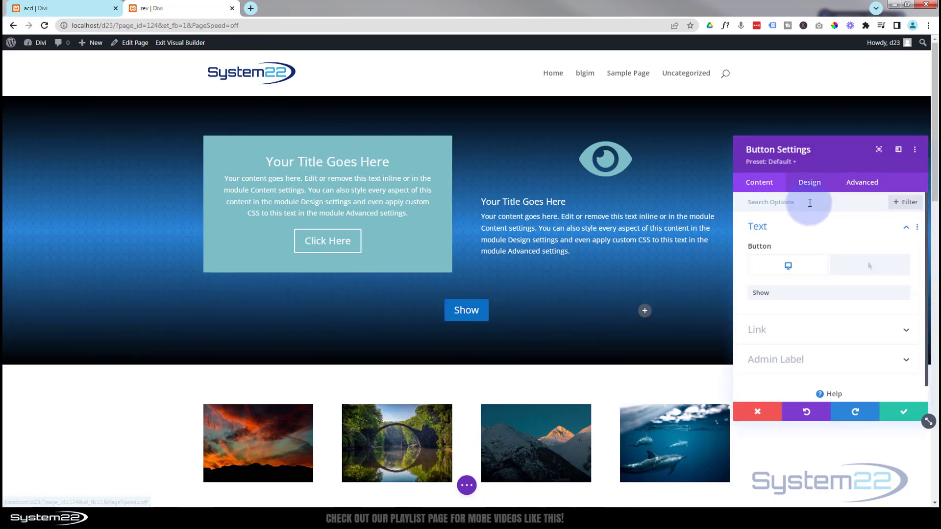
{"action": "left_click_drag", "start_coordinate": [850, 156], "coordinate": [631, 168]}
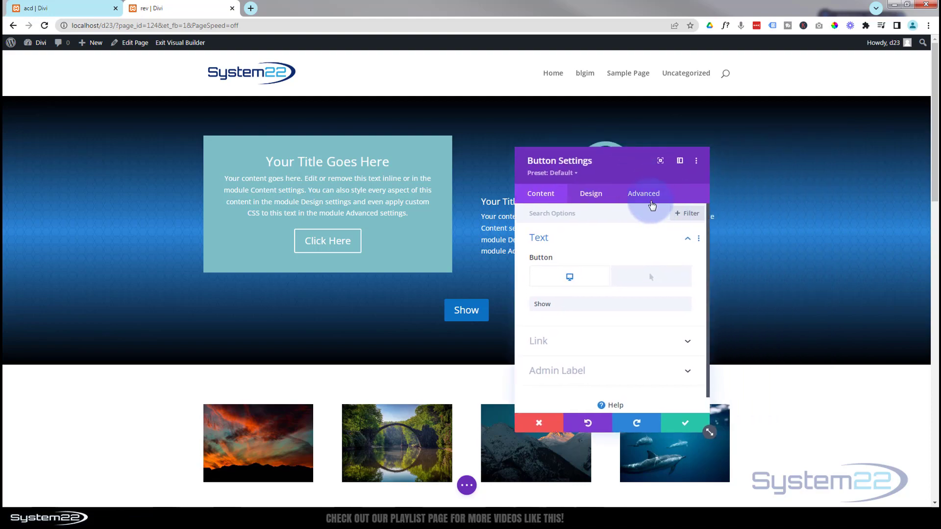
{"action": "left_click", "coordinate": [646, 195]}
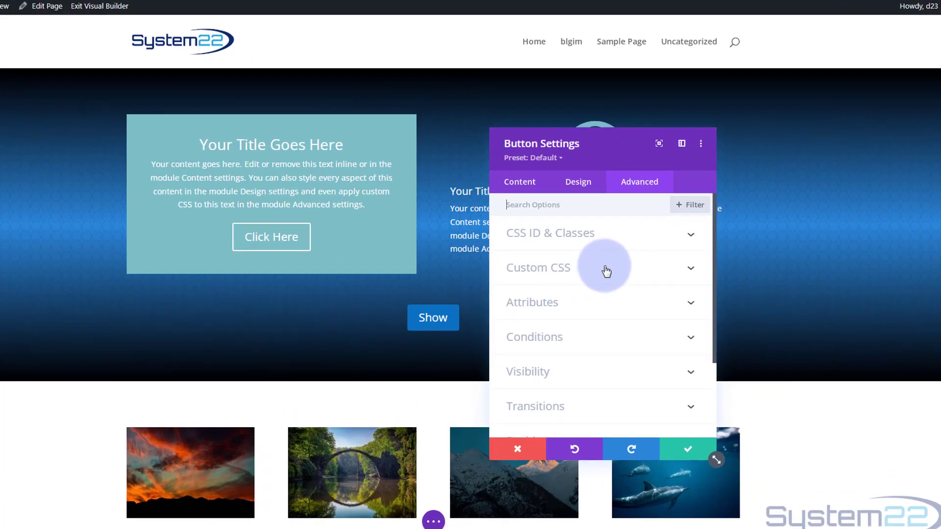
{"action": "left_click", "coordinate": [615, 267]}
{"action": "scroll", "coordinate": [598, 286], "scroll_direction": "down", "scroll_amount": 2}
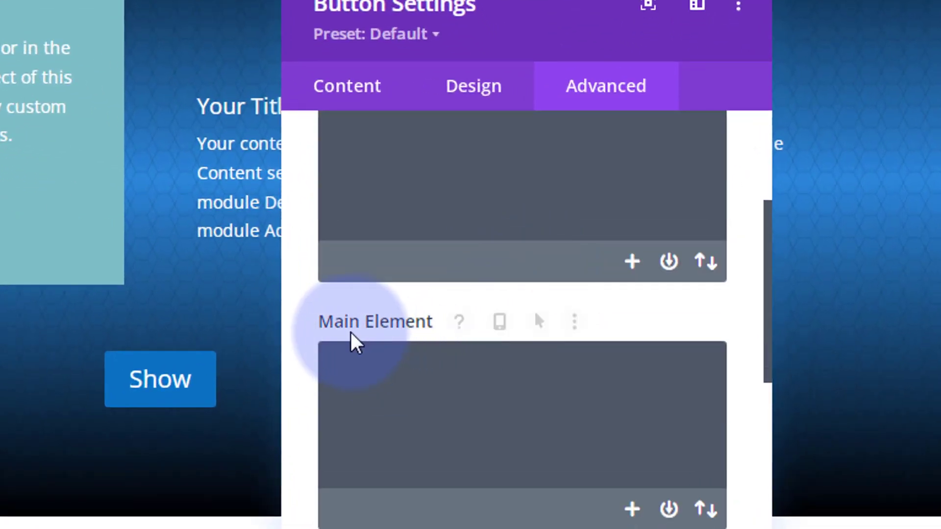
{"action": "left_click", "coordinate": [372, 372]}
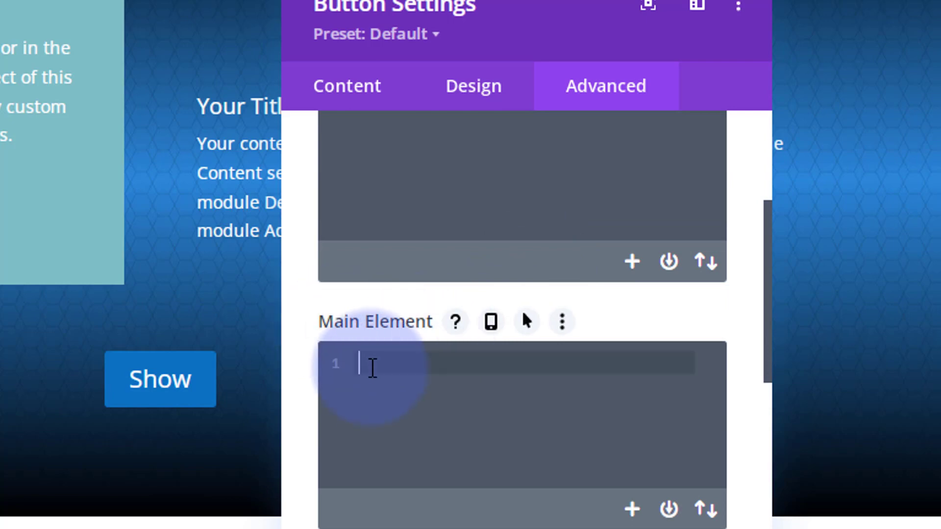
{"action": "type", "text": "width"}
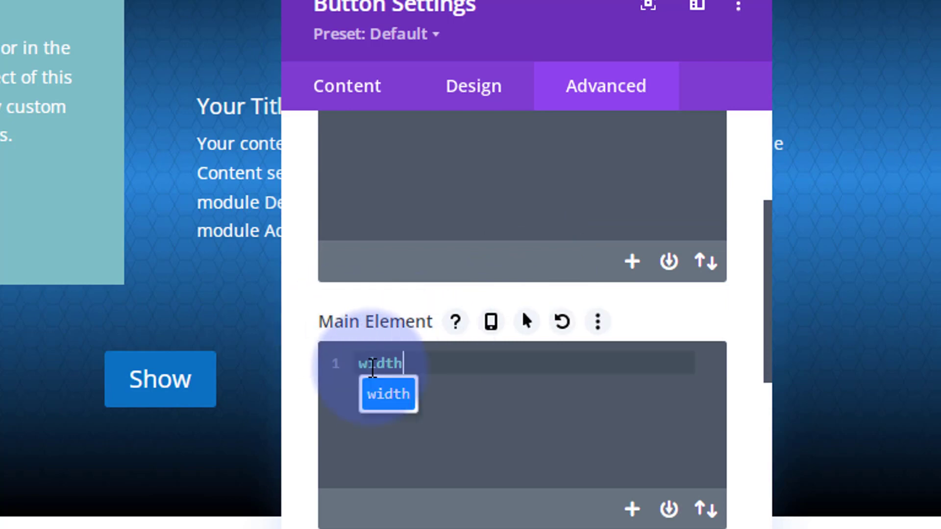
{"action": "type", "text": ":150px;"}
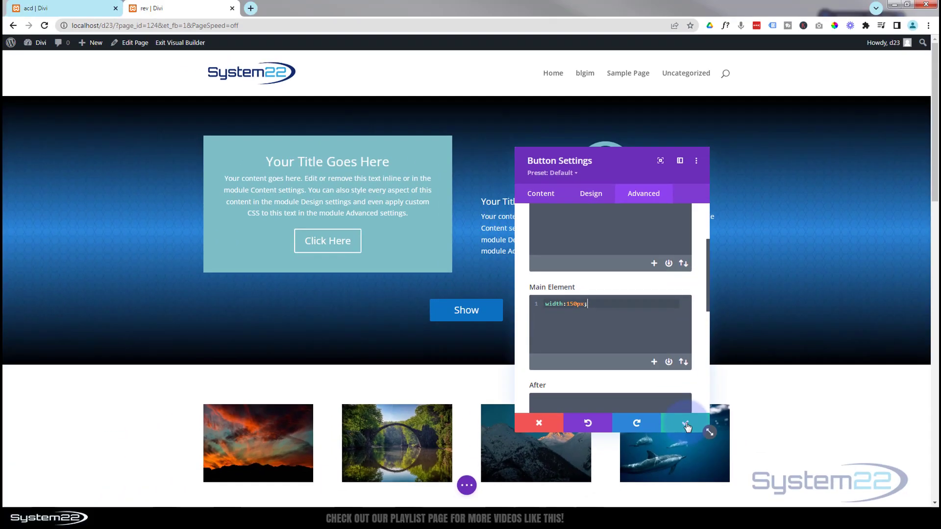
{"action": "left_click", "coordinate": [685, 424]}
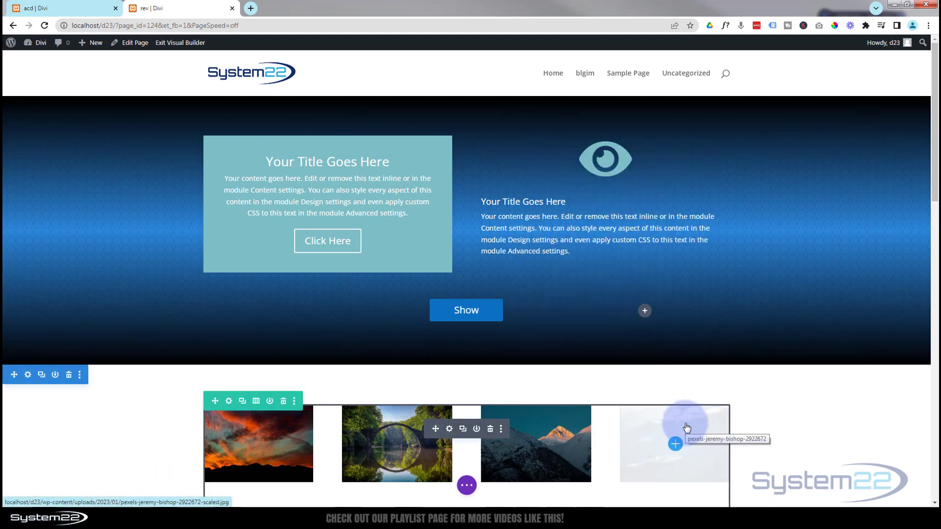
Save the page as a draft and exit the Visual Builder
{"action": "left_click", "coordinate": [466, 487]}
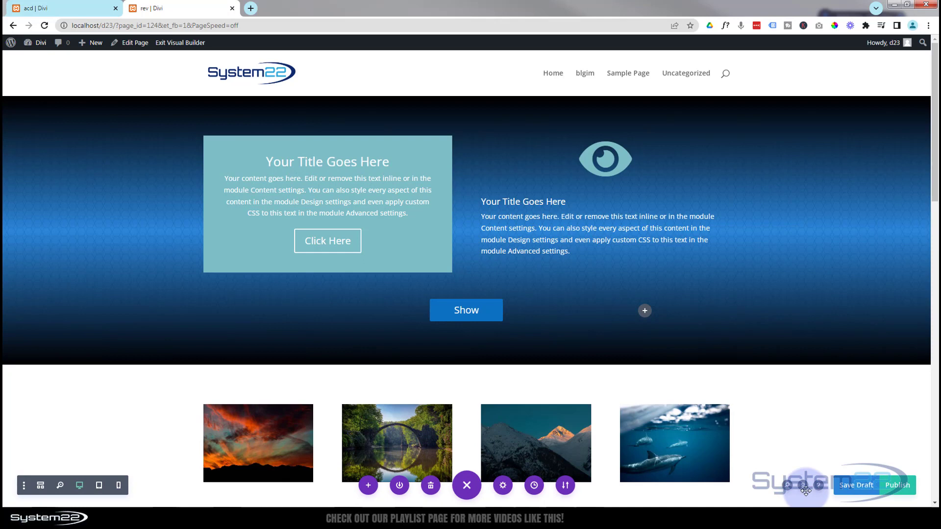
{"action": "left_click", "coordinate": [852, 485]}
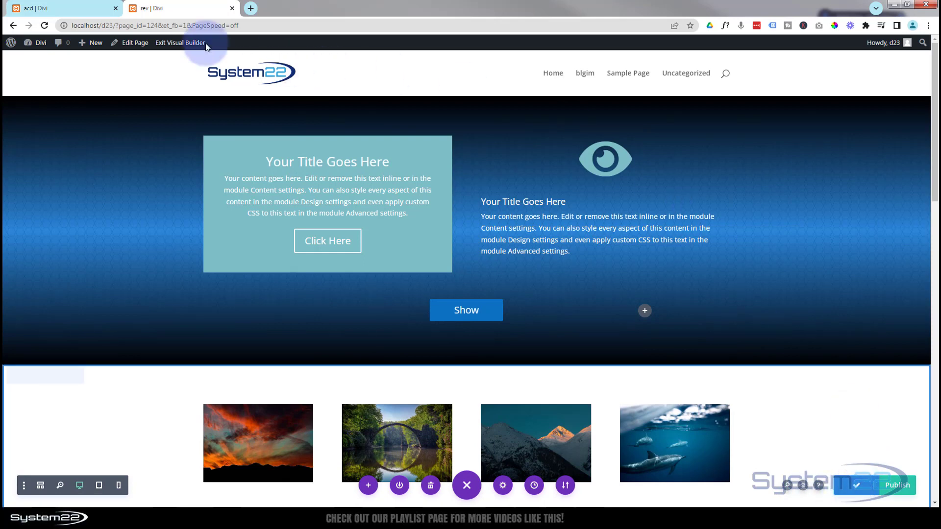
{"action": "left_click", "coordinate": [170, 43]}
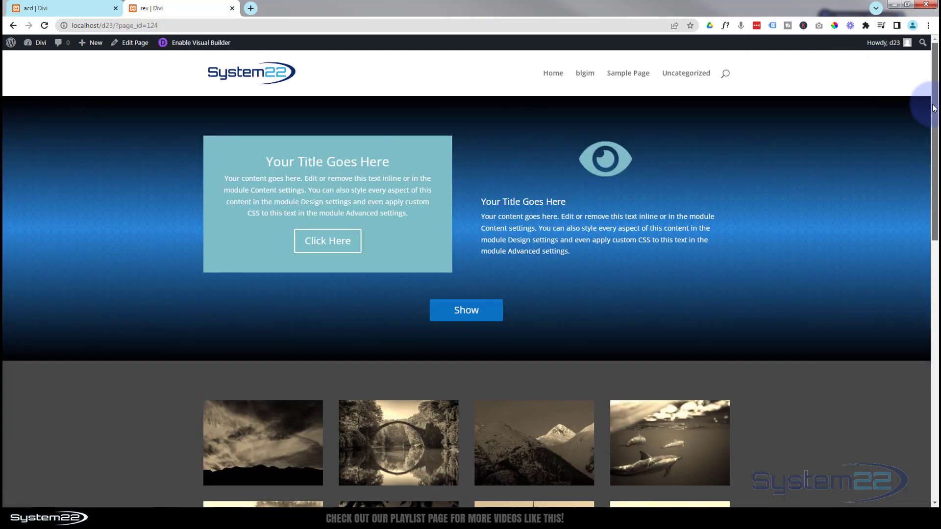
Toggle the color photo section with the widened Show/Hide button to check its fixed width on the front end
{"action": "left_click_drag", "start_coordinate": [934, 103], "coordinate": [935, 178]}
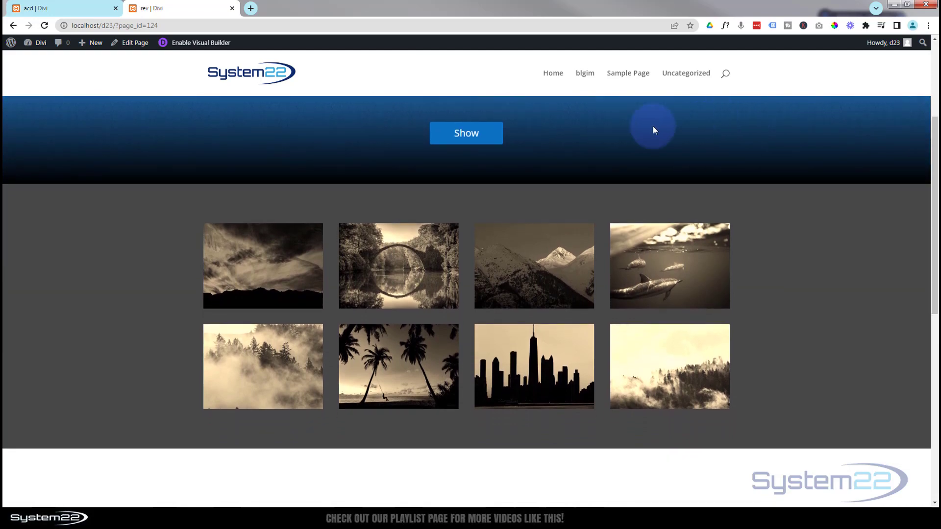
{"action": "left_click", "coordinate": [474, 137]}
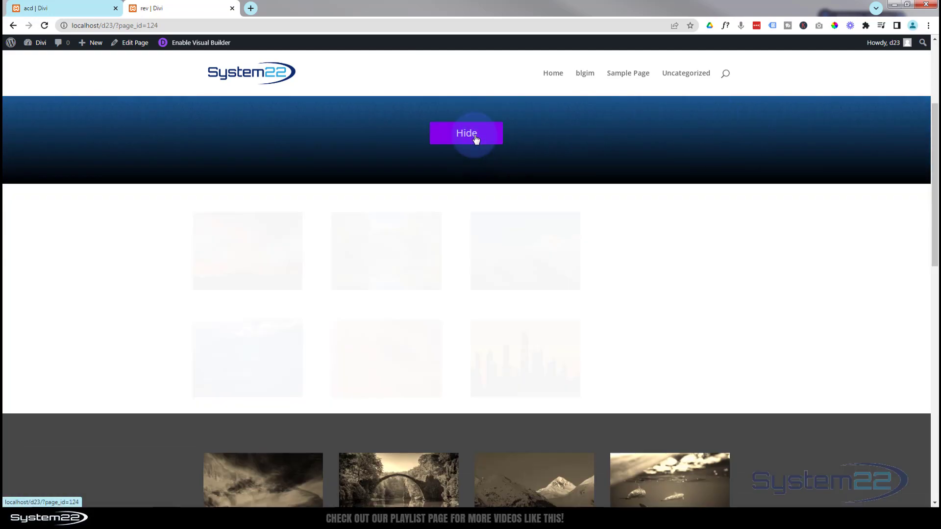
{"action": "left_click", "coordinate": [475, 138]}
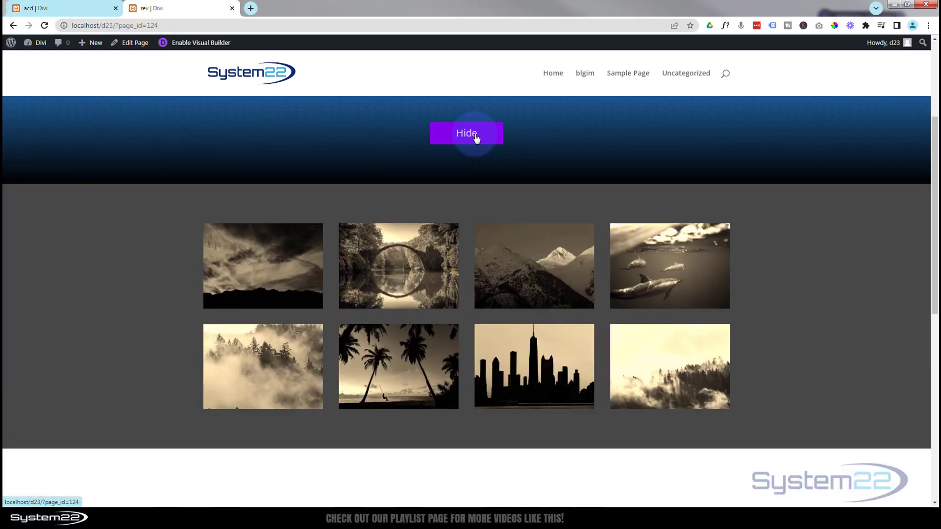
{"action": "left_click", "coordinate": [475, 139]}
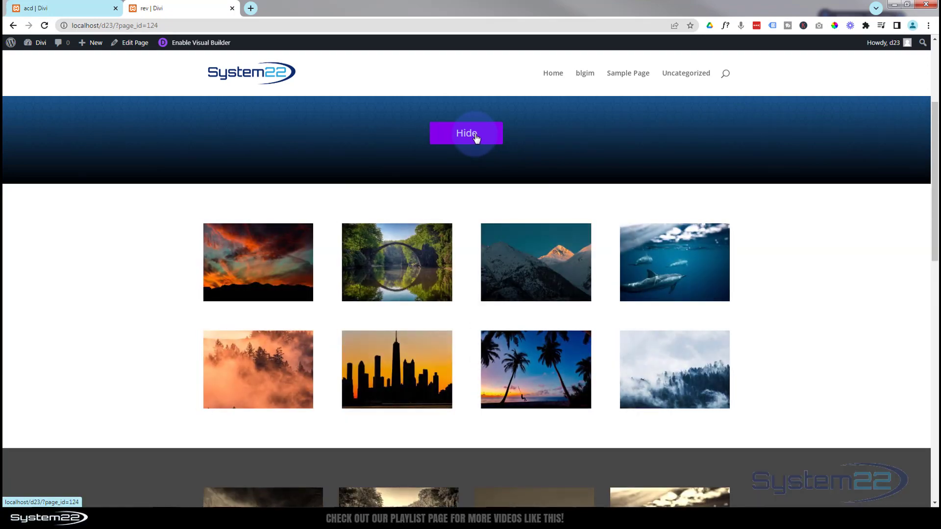
Collapse and reopen the color photo section repeatedly with the Show/Hide button to recheck the toggle effect on the front end
{"action": "left_click", "coordinate": [475, 139]}
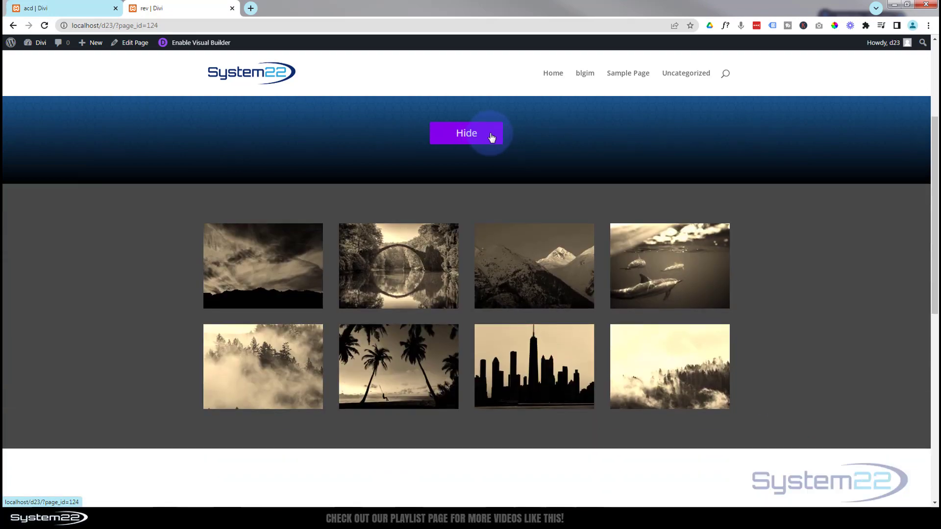
{"action": "left_click", "coordinate": [492, 137]}
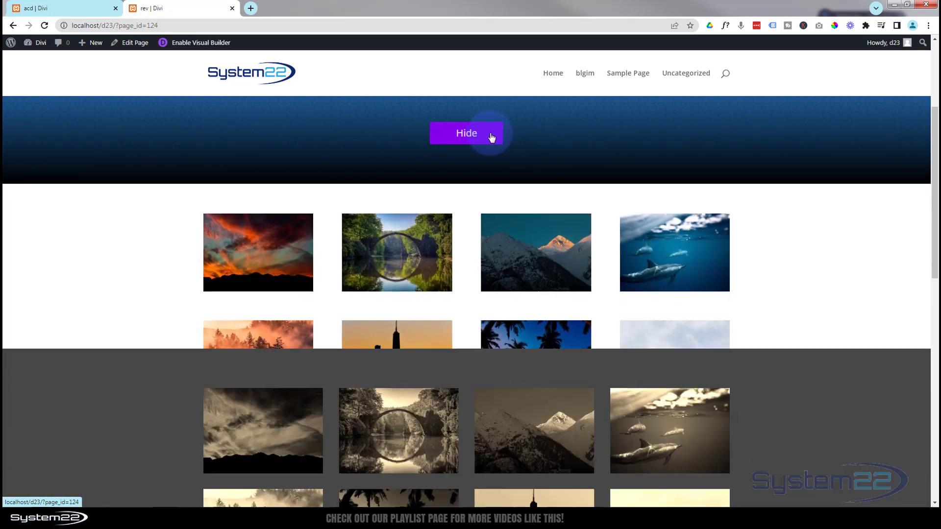
{"action": "left_click", "coordinate": [491, 137]}
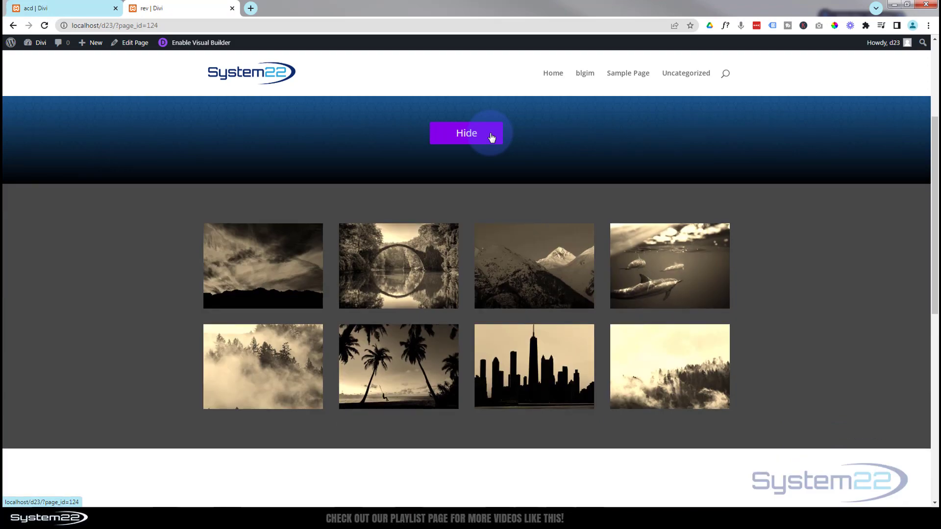
{"action": "left_click", "coordinate": [492, 138]}
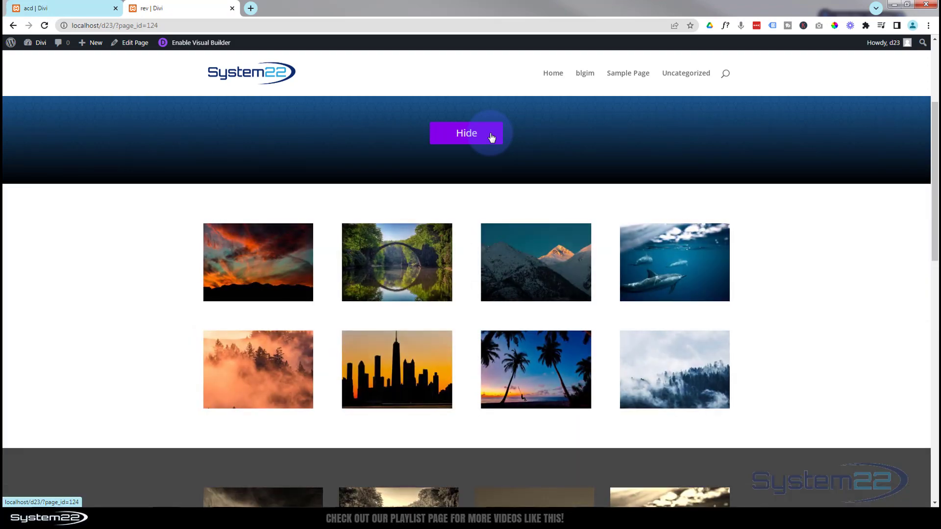
{"action": "left_click", "coordinate": [491, 138]}
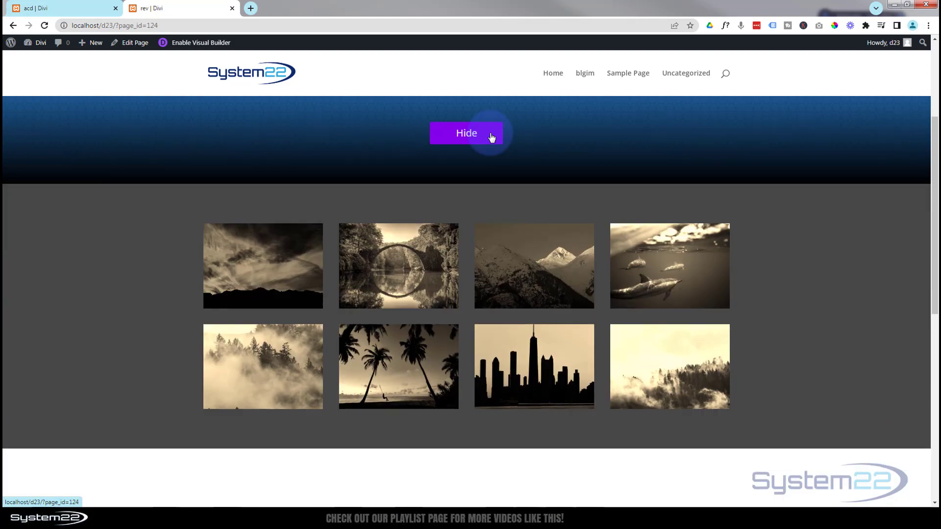
{"action": "left_click", "coordinate": [491, 137]}
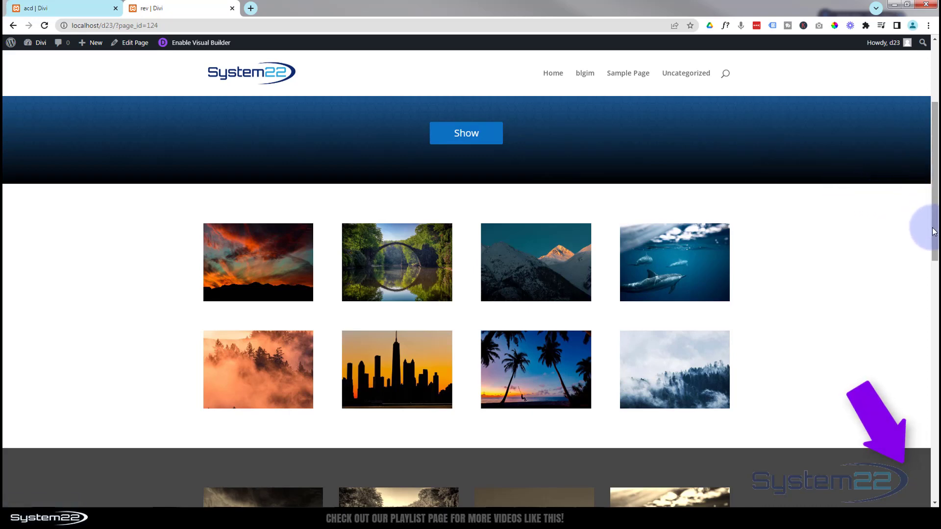
{"action": "left_click_drag", "start_coordinate": [933, 231], "coordinate": [931, 171]}
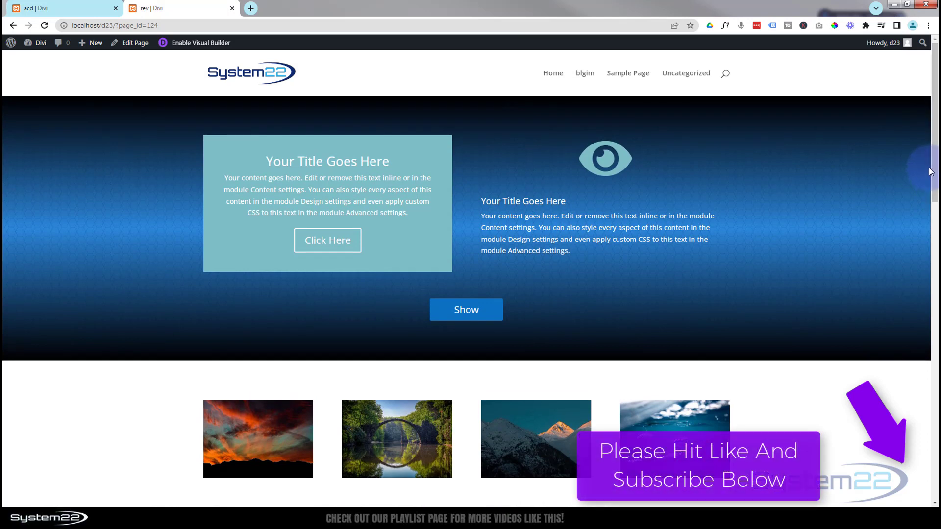